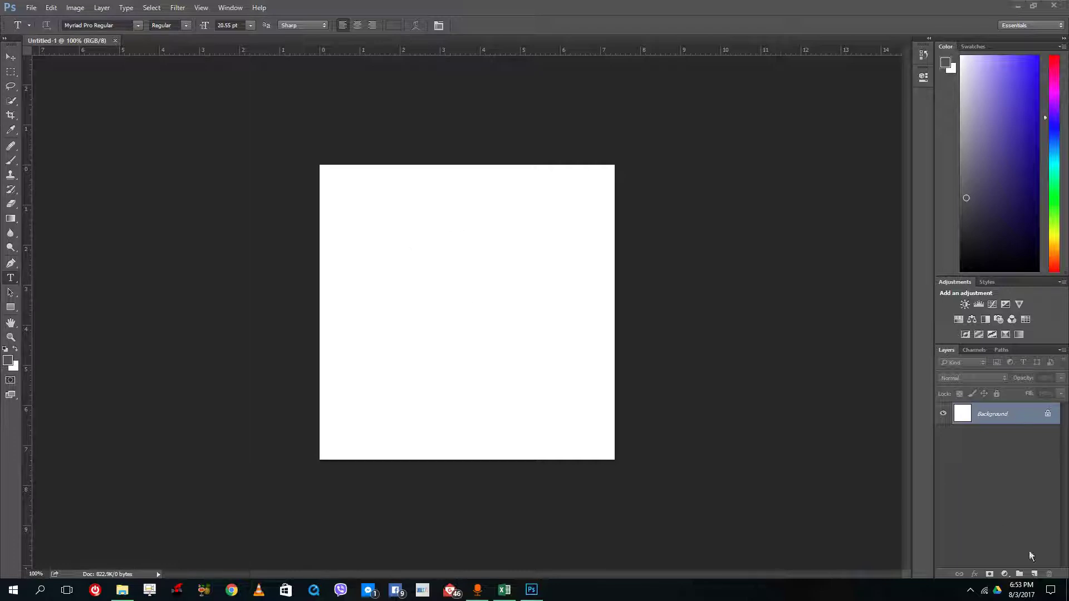
# Add a new layer and fill a wide rectangular marquee selection in the canvas's upper half with the gray foreground color.
pyautogui.click(1035, 573)
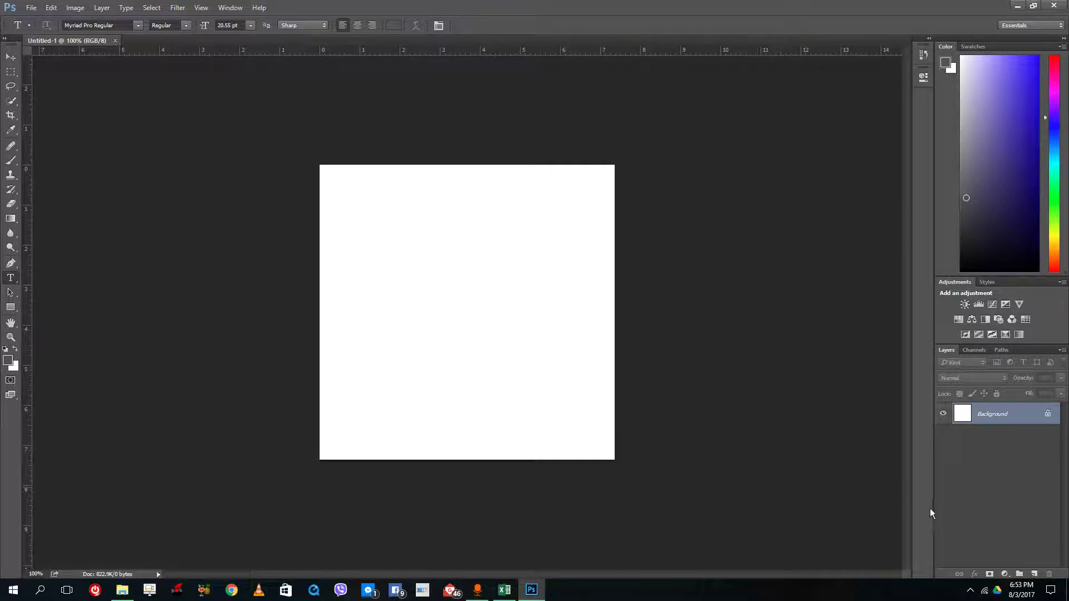
pyautogui.click(1033, 575)
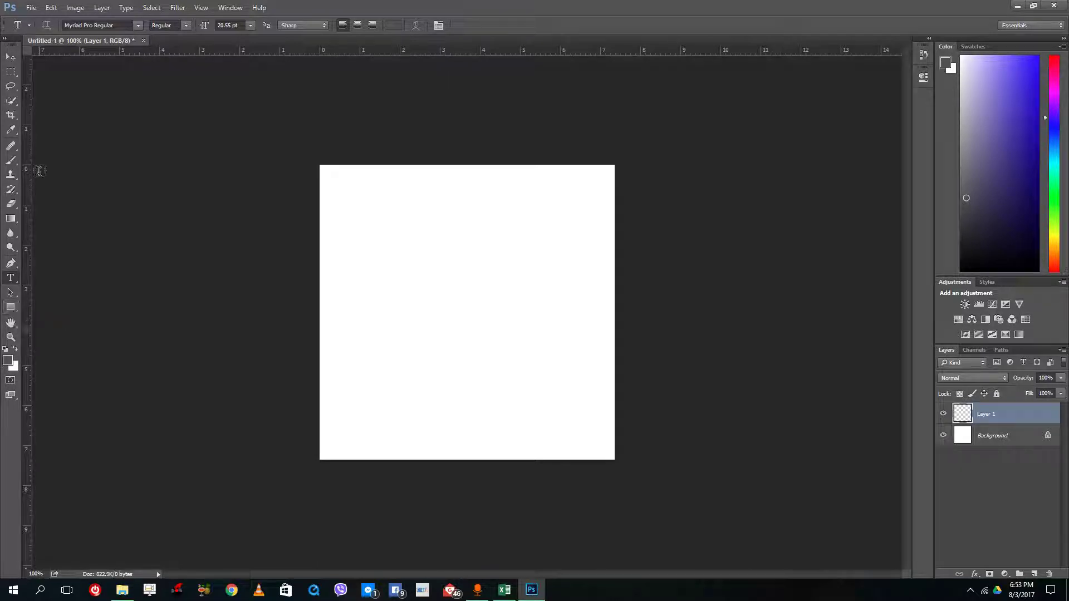
pyautogui.click(11, 73)
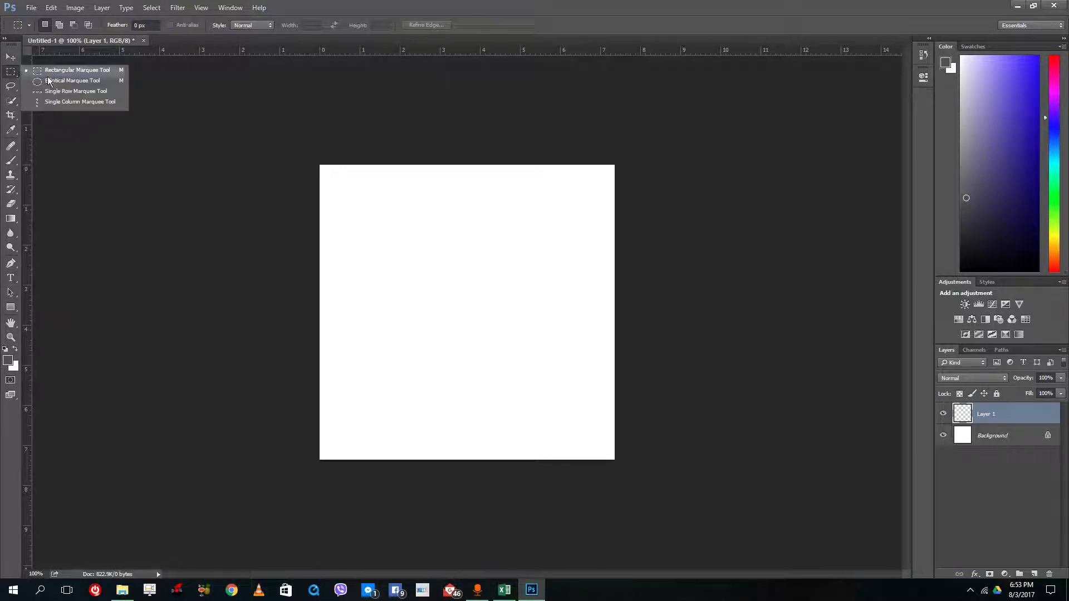
pyautogui.click(53, 75)
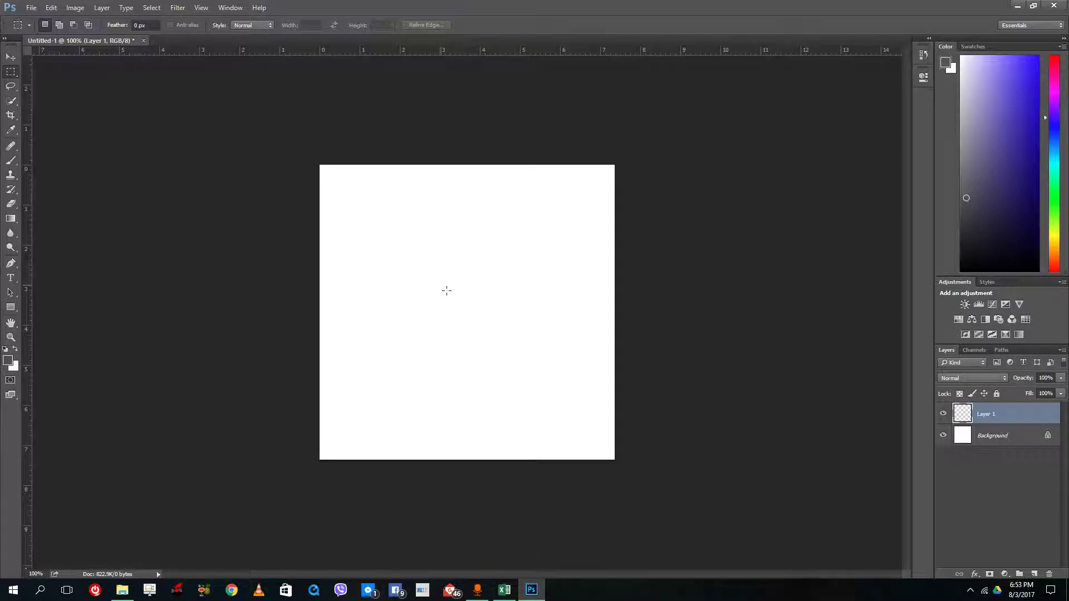
pyautogui.moveTo(361, 217); pyautogui.dragTo(560, 322)
pyautogui.hotkey('alt', 'BackSpace')
pyautogui.hotkey('alt', 'BackSpace')
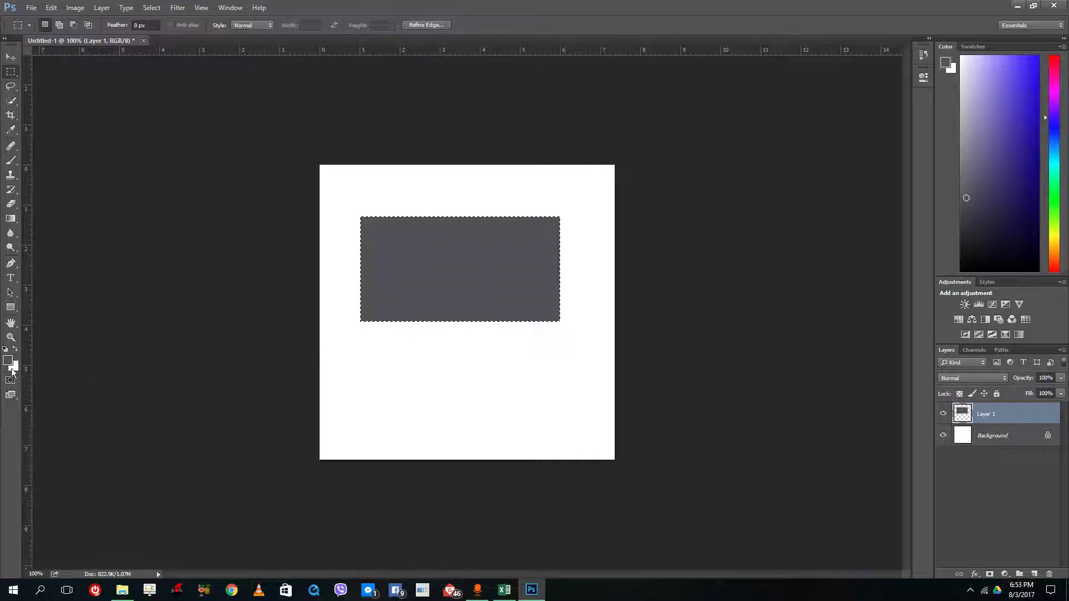
pyautogui.hotkey('ctrl', 'd')
# Preview the Bevel & Emboss, Stroke, Inner Shadow and Inner Glow effects one at a time in Layer 1's blending options.
pyautogui.rightClick(986, 416)
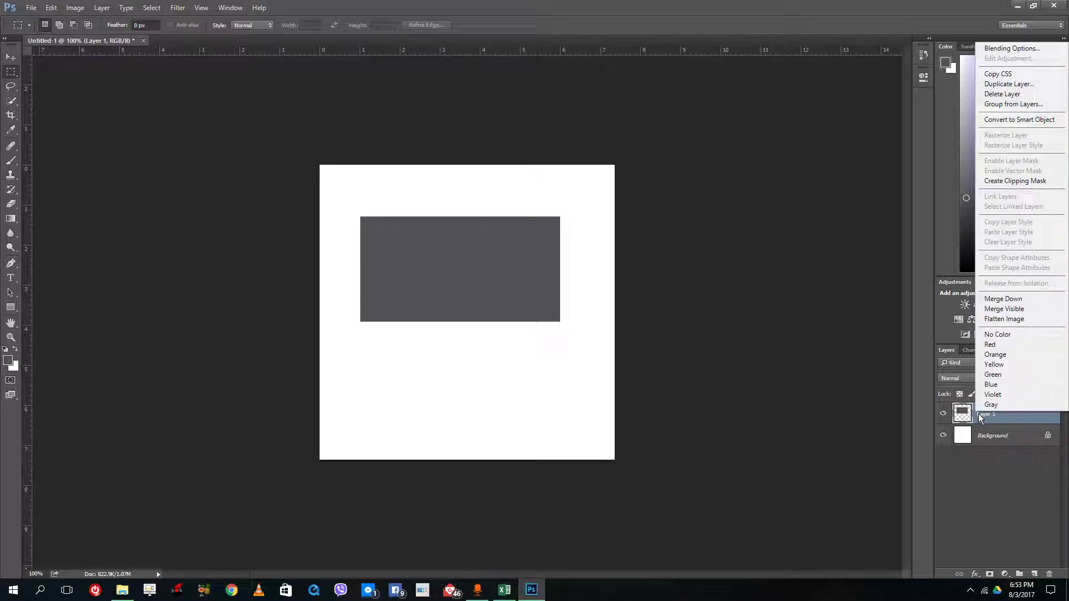
pyautogui.click(996, 48)
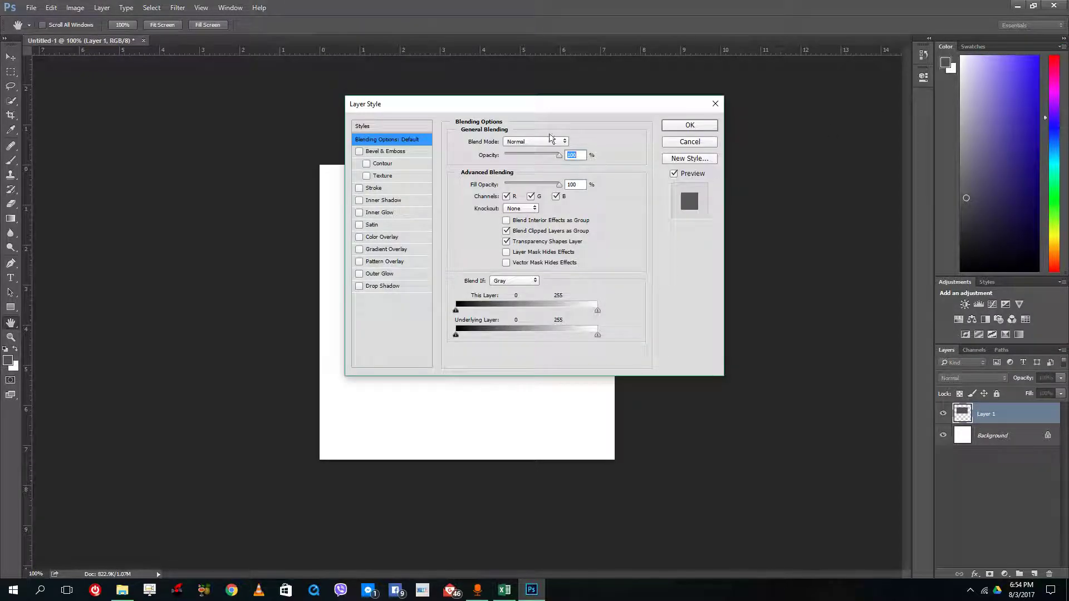
pyautogui.moveTo(418, 108); pyautogui.dragTo(682, 152)
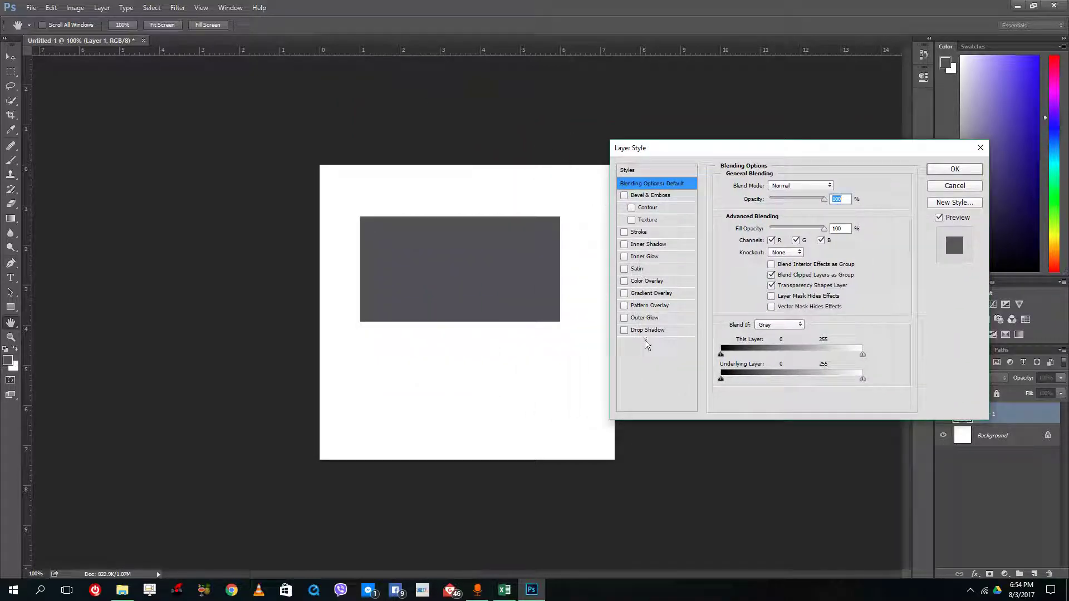
pyautogui.click(624, 196)
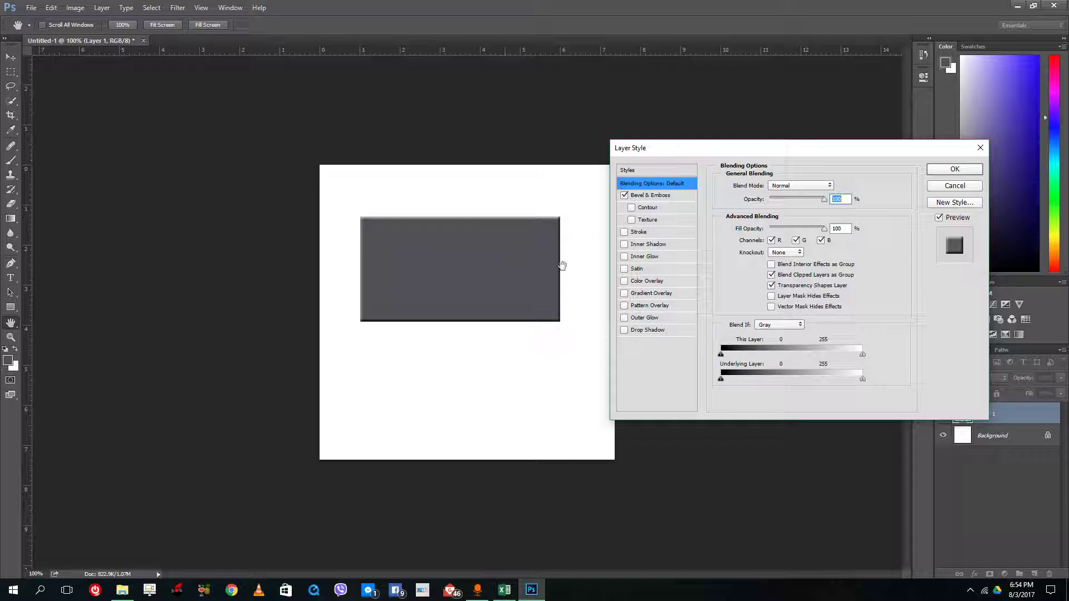
pyautogui.click(623, 195)
pyautogui.click(625, 232)
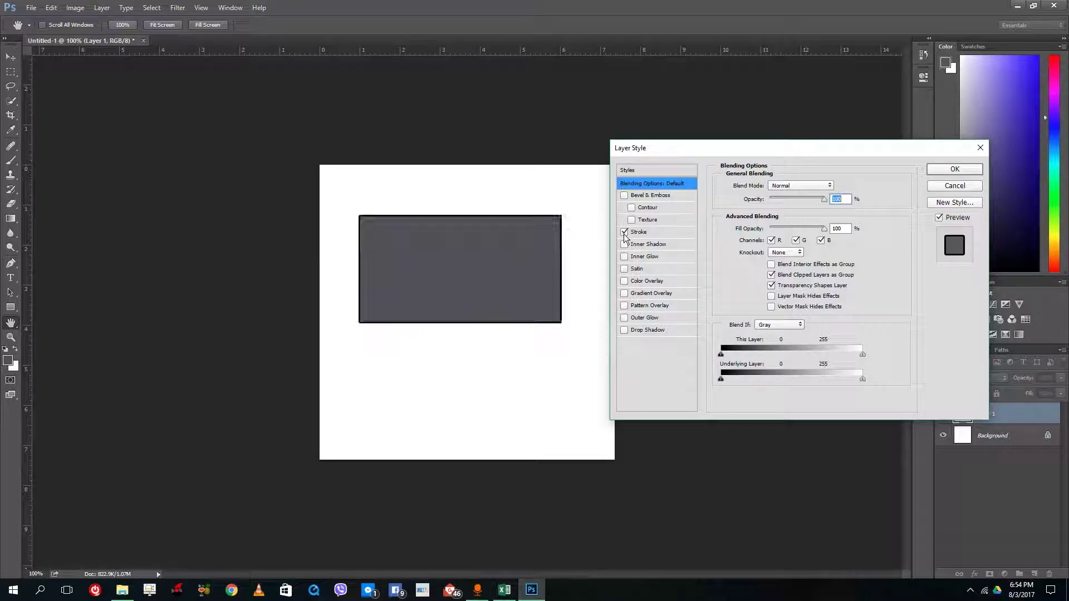
pyautogui.click(624, 233)
pyautogui.click(625, 244)
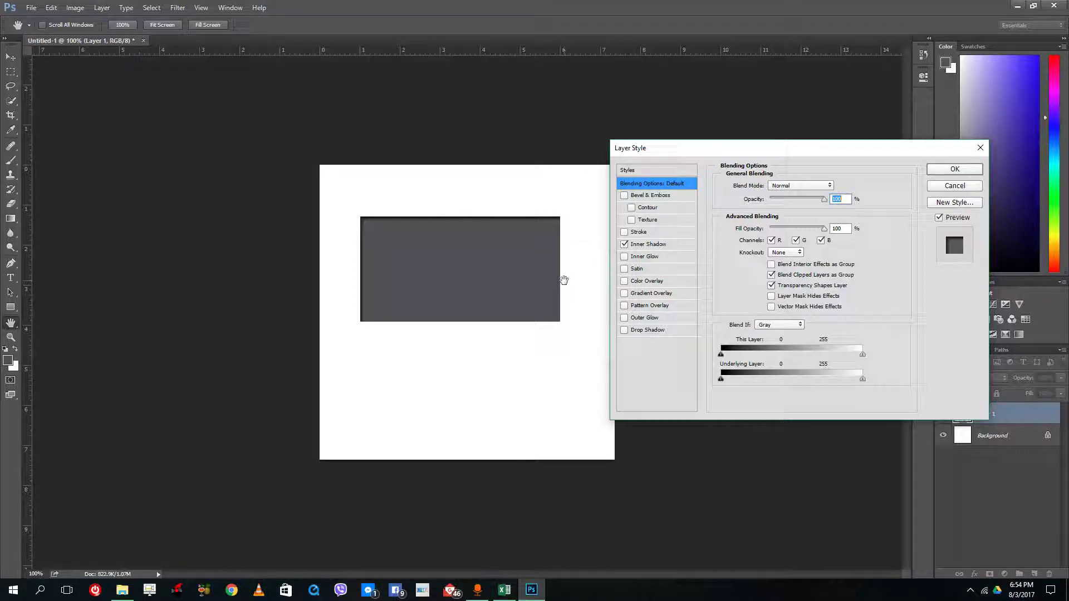
pyautogui.click(624, 244)
pyautogui.click(624, 257)
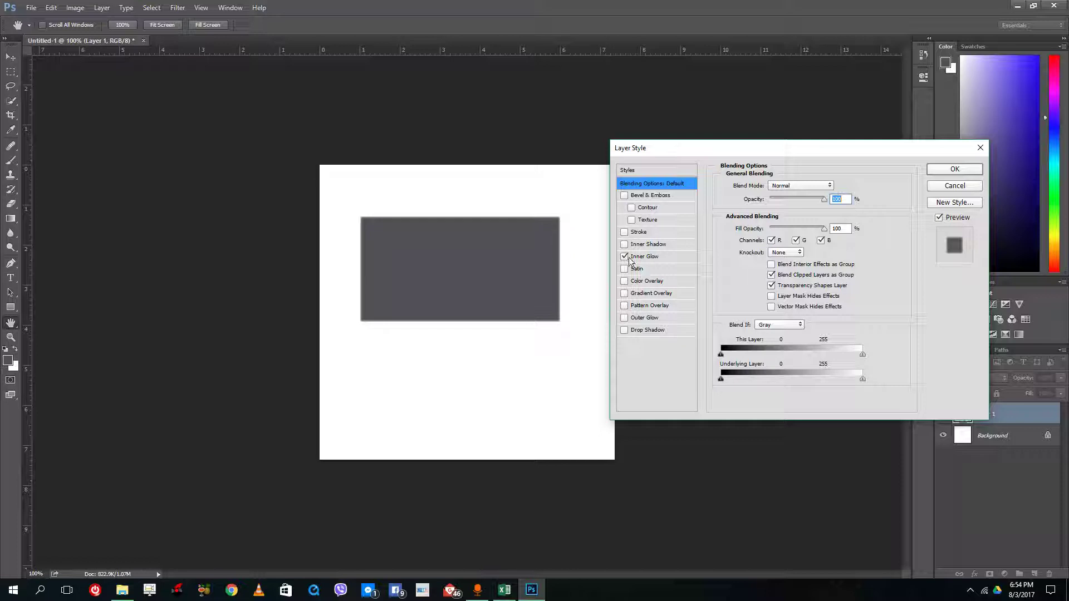
pyautogui.click(624, 257)
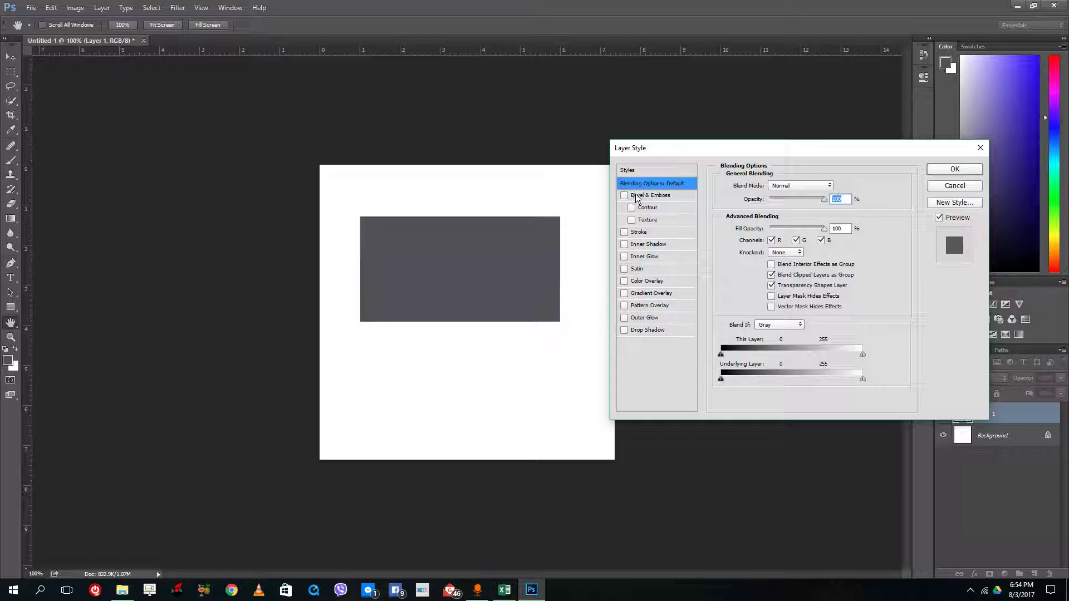
# Try Bevel & Emboss at 327% depth, 46 px size and 9 px soften in the Emboss and Pillow Emboss styles, and turn it off.
pyautogui.click(651, 195)
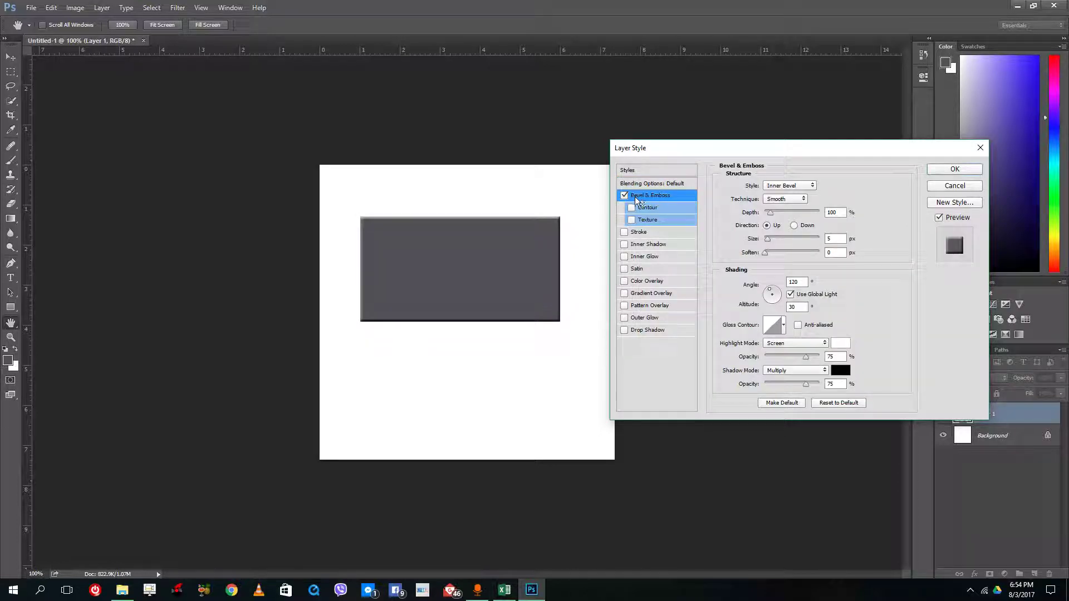
pyautogui.moveTo(771, 214); pyautogui.dragTo(778, 239)
pyautogui.click(785, 186)
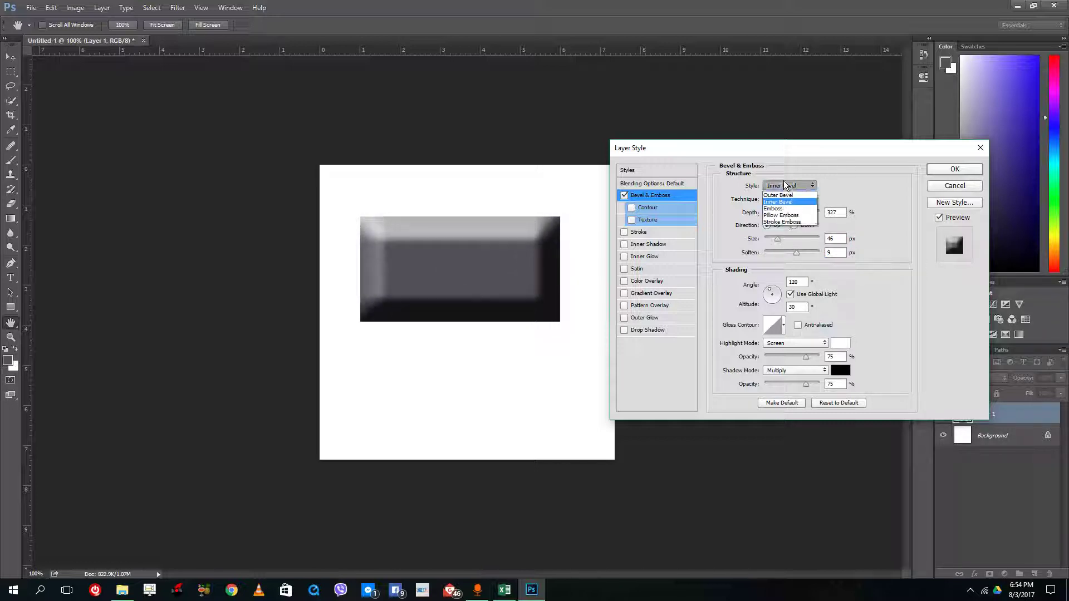
pyautogui.click(784, 208)
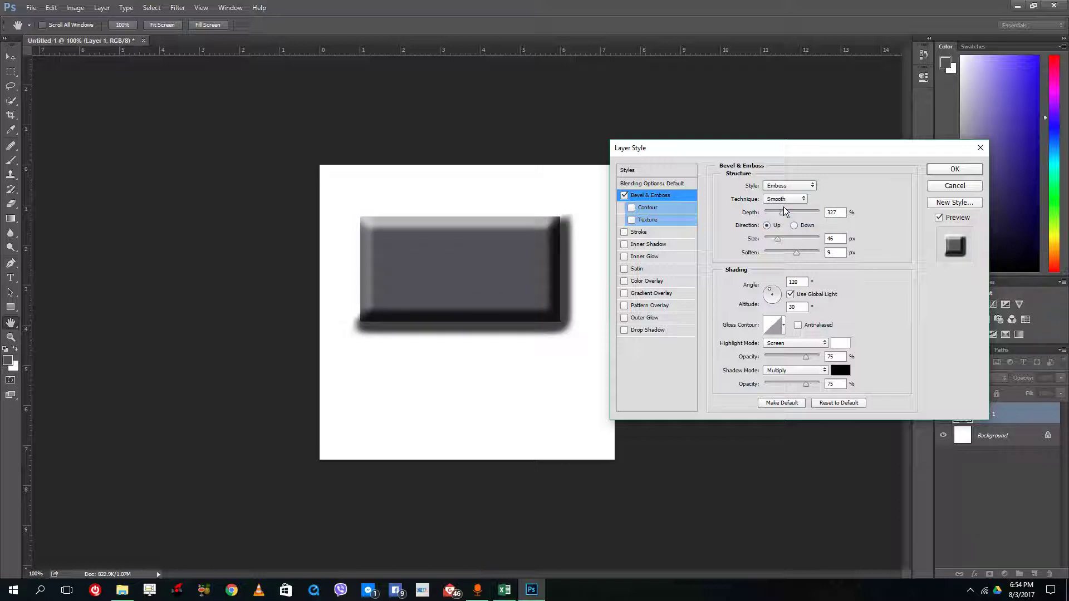
pyautogui.click(795, 185)
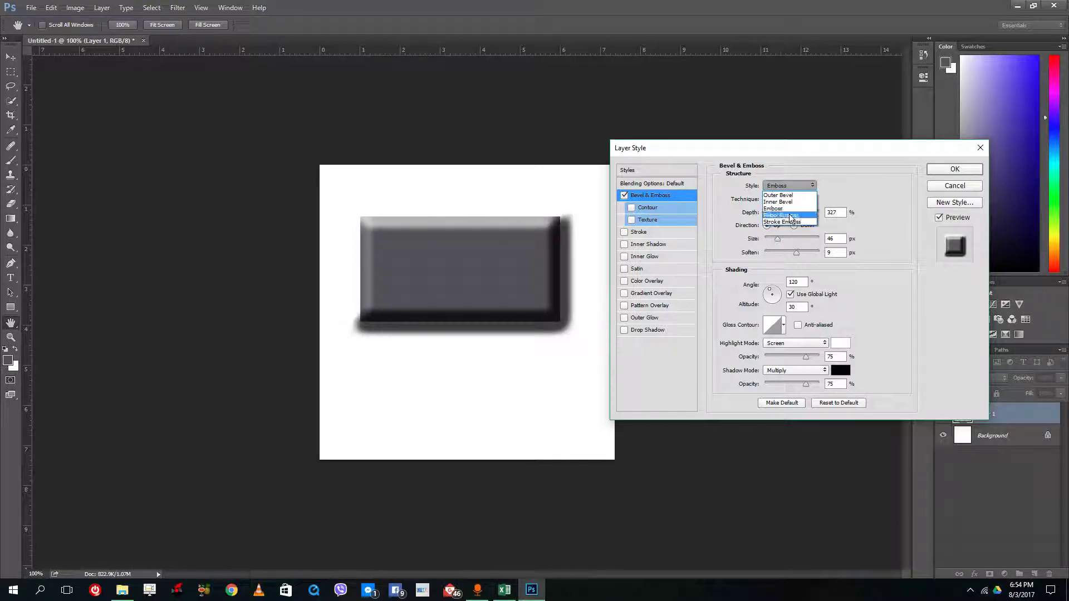
pyautogui.click(789, 215)
pyautogui.moveTo(803, 359); pyautogui.dragTo(792, 351)
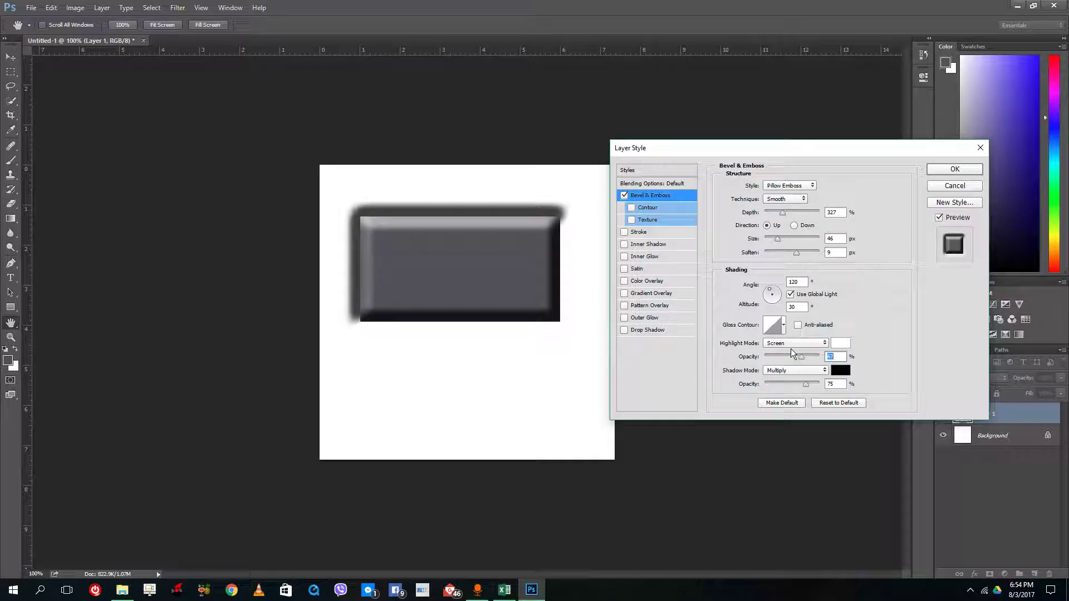
pyautogui.click(626, 195)
# Try a drop shadow on Layer 1 with 29 px distance, 23% spread, 32 px size and 60% opacity.
pyautogui.click(625, 330)
pyautogui.click(651, 330)
pyautogui.moveTo(763, 235); pyautogui.dragTo(770, 264)
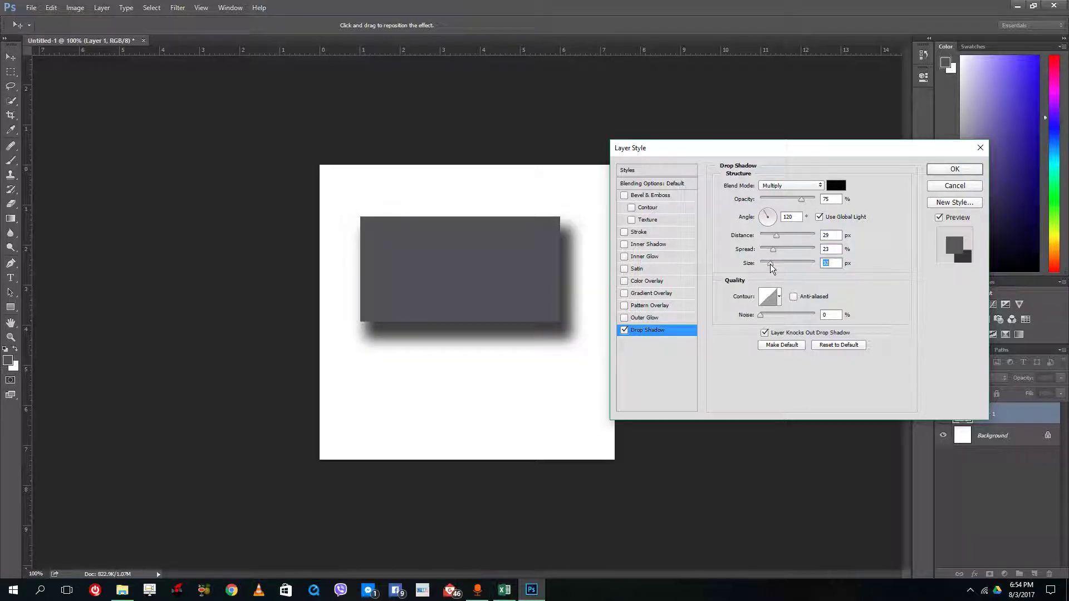
pyautogui.moveTo(804, 200); pyautogui.dragTo(792, 199)
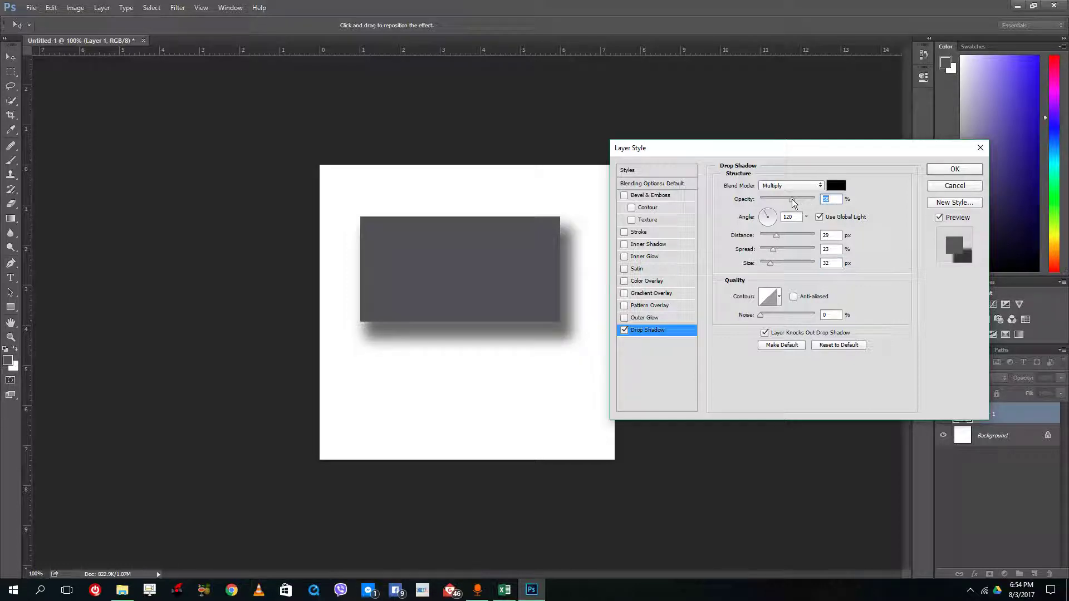
# Try red (c73737) as the drop shadow color, turn the effect off and close the layer style settings.
pyautogui.click(835, 185)
pyautogui.click(445, 365)
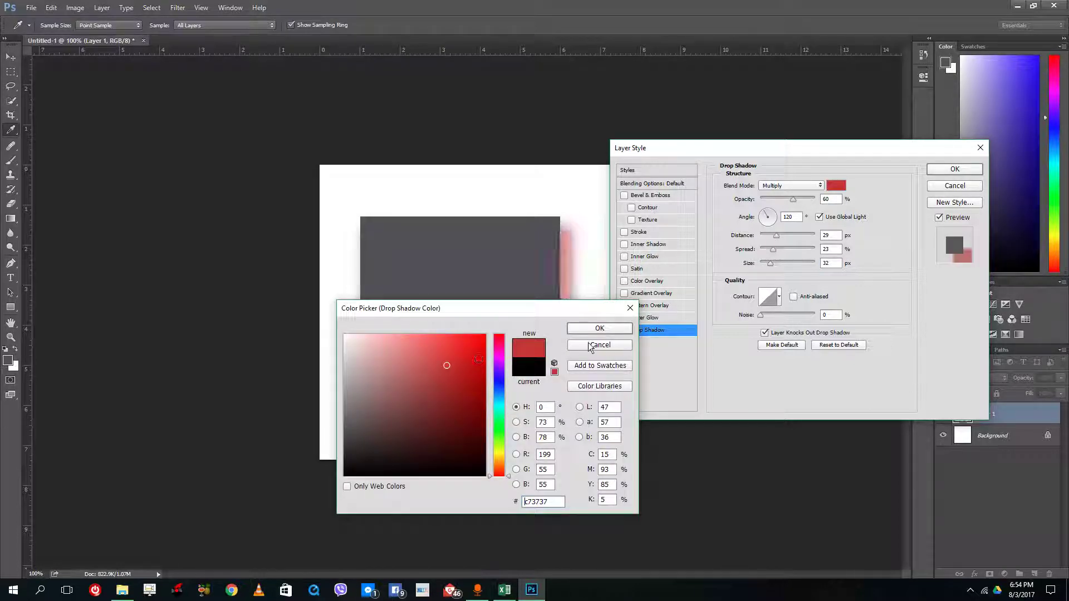
pyautogui.click(598, 329)
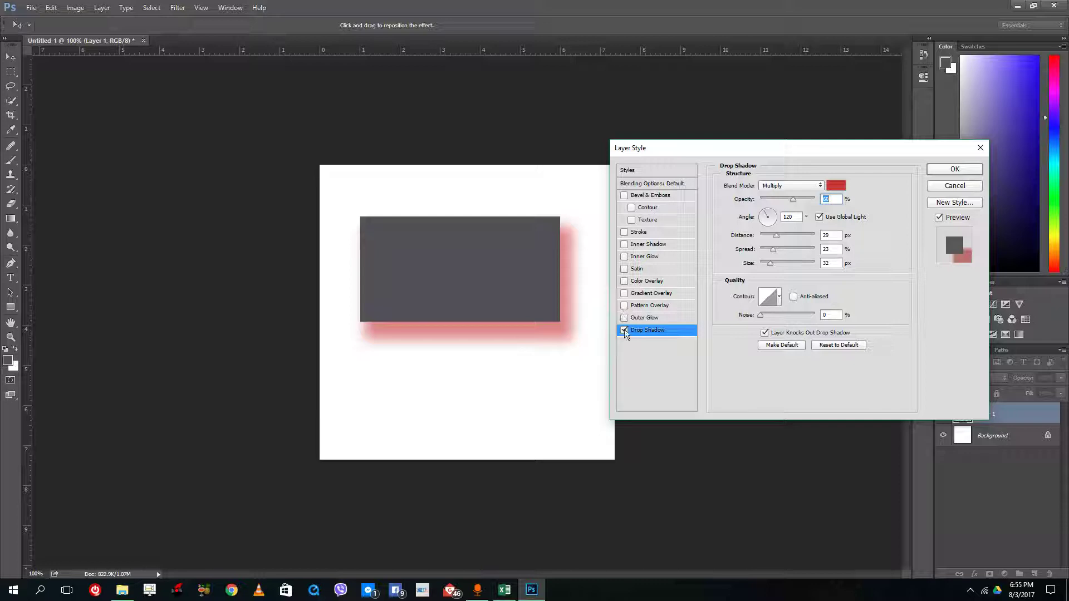
pyautogui.click(624, 331)
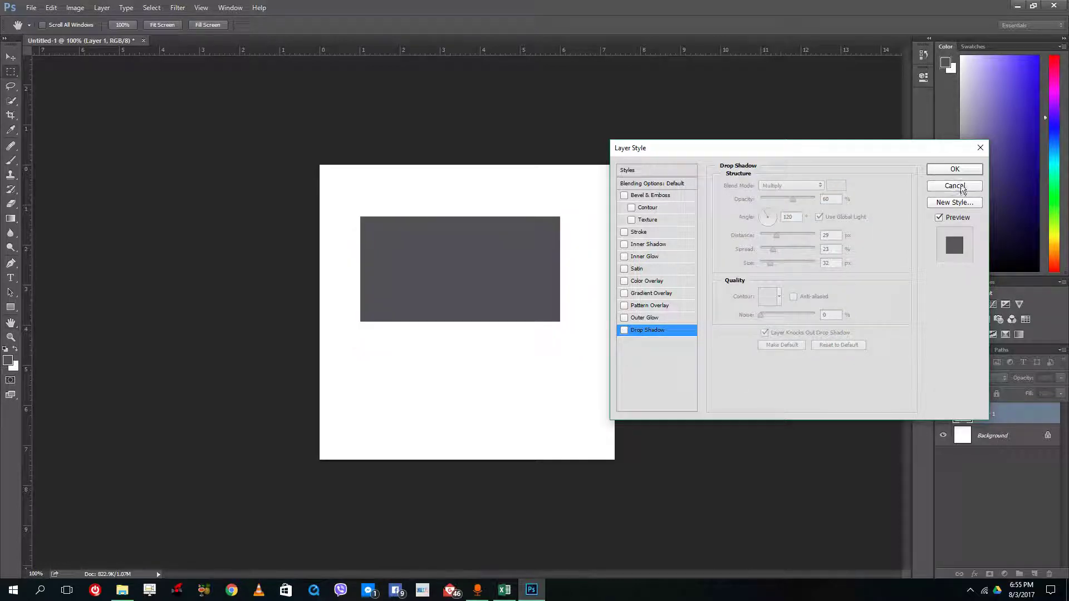
pyautogui.click(955, 169)
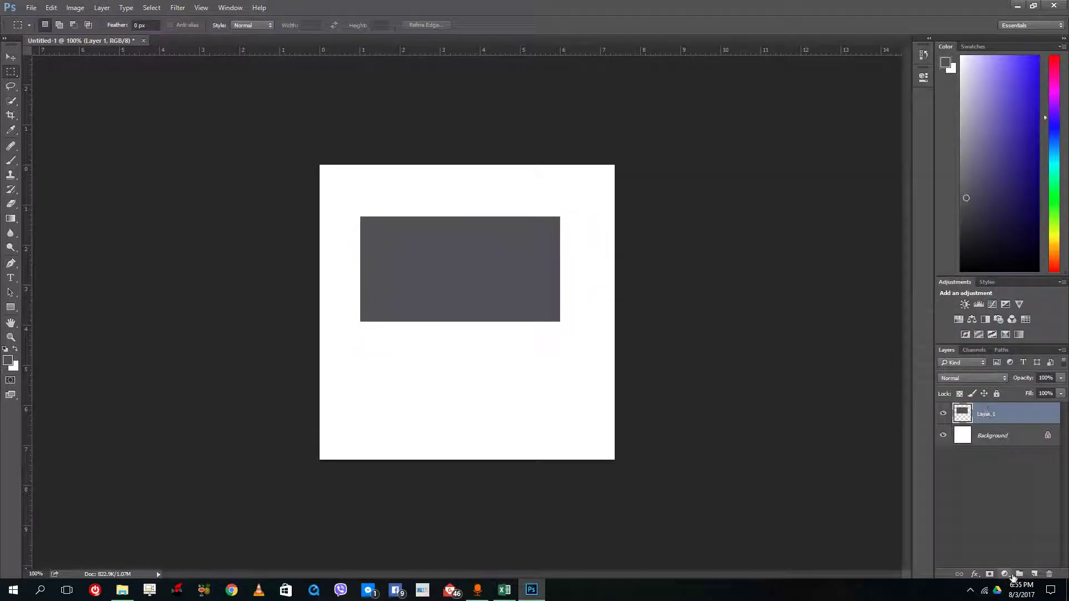
# Add a new layer beneath Layer 1 and fill the whole canvas on it with blue (2e17b8).
pyautogui.click(1034, 574)
pyautogui.moveTo(962, 407); pyautogui.dragTo(963, 444)
pyautogui.hotkey('ctrl', 'a')
pyautogui.click(8, 361)
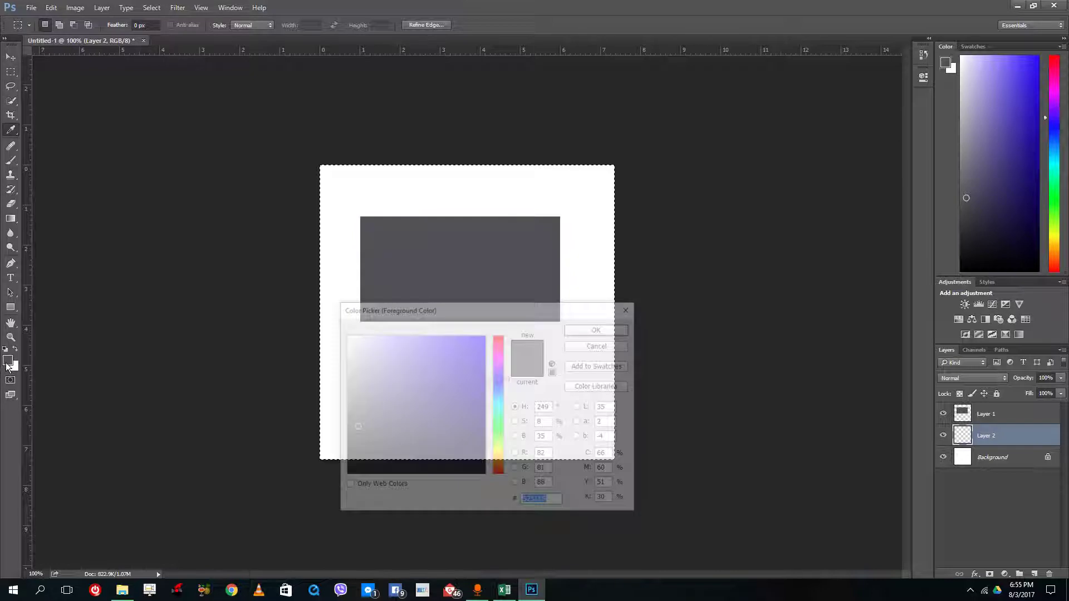
pyautogui.moveTo(390, 412); pyautogui.dragTo(468, 373)
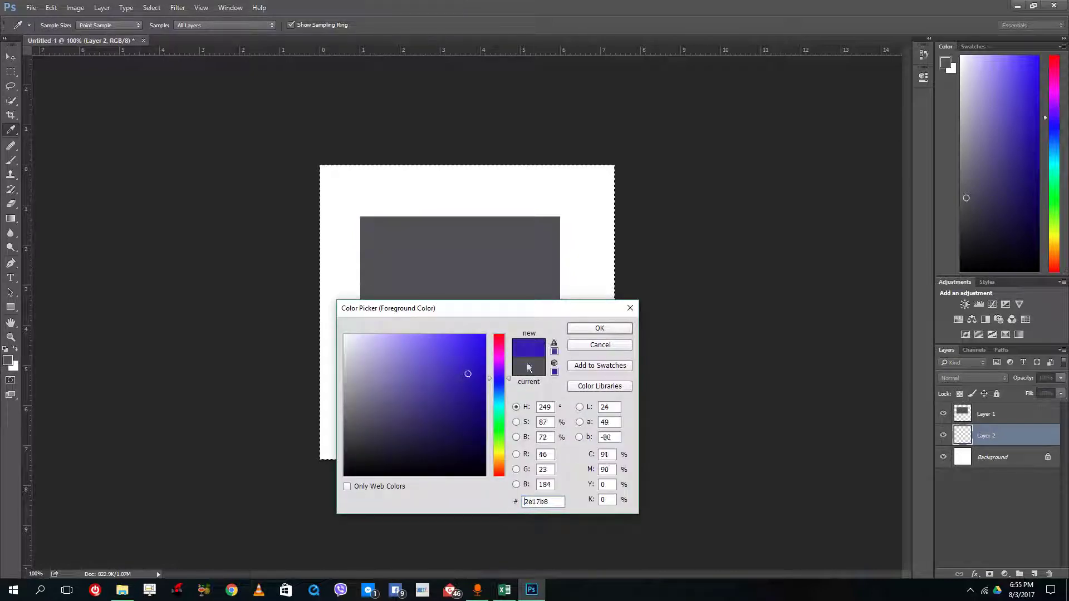
pyautogui.click(590, 329)
pyautogui.hotkey('alt', 'BackSpace')
pyautogui.hotkey('ctrl', 'd')
# Enable Bevel & Emboss with its Contour and Texture options in Layer 1's blending options.
pyautogui.click(1007, 418)
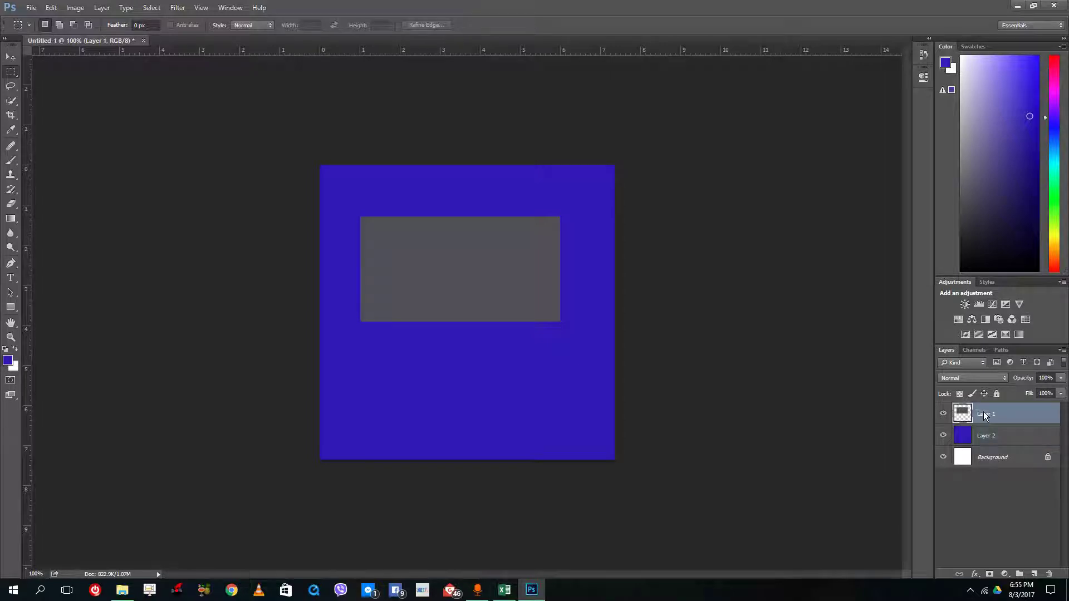
pyautogui.rightClick(983, 418)
pyautogui.click(1012, 48)
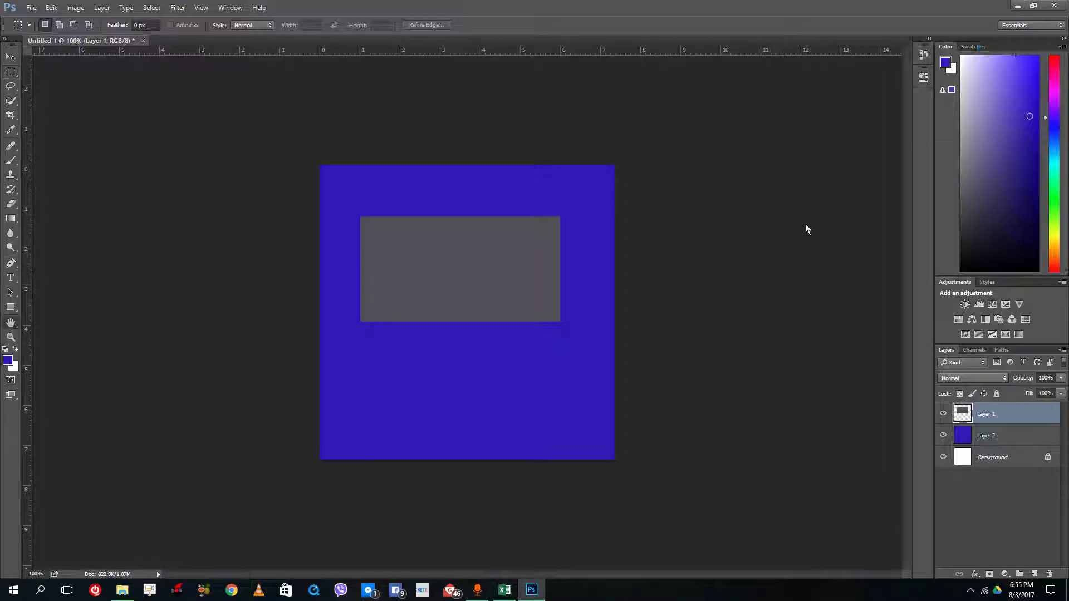
pyautogui.moveTo(686, 155); pyautogui.dragTo(702, 171)
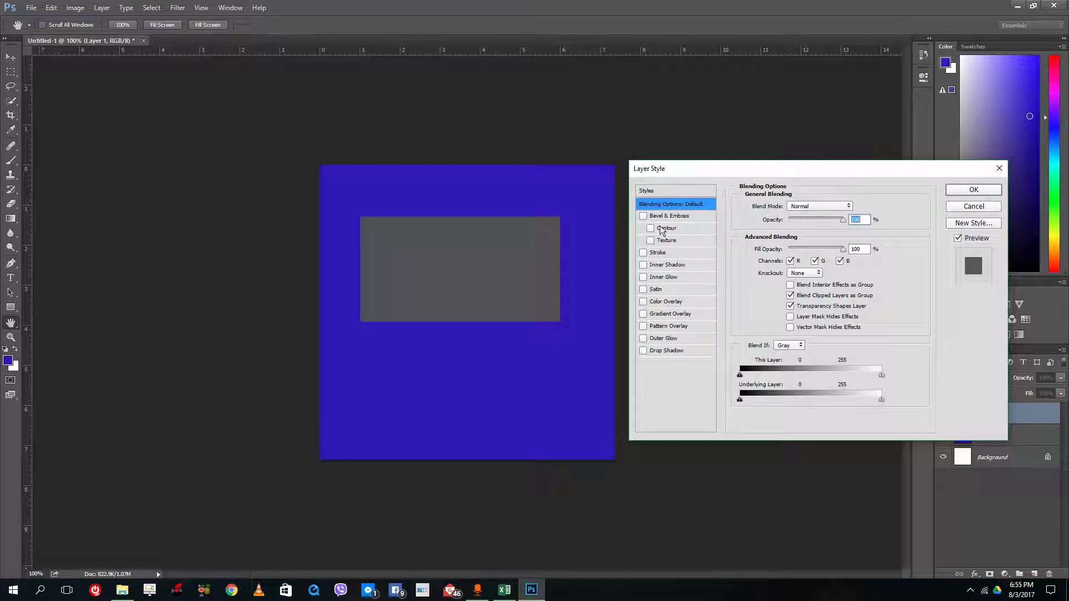
pyautogui.click(644, 216)
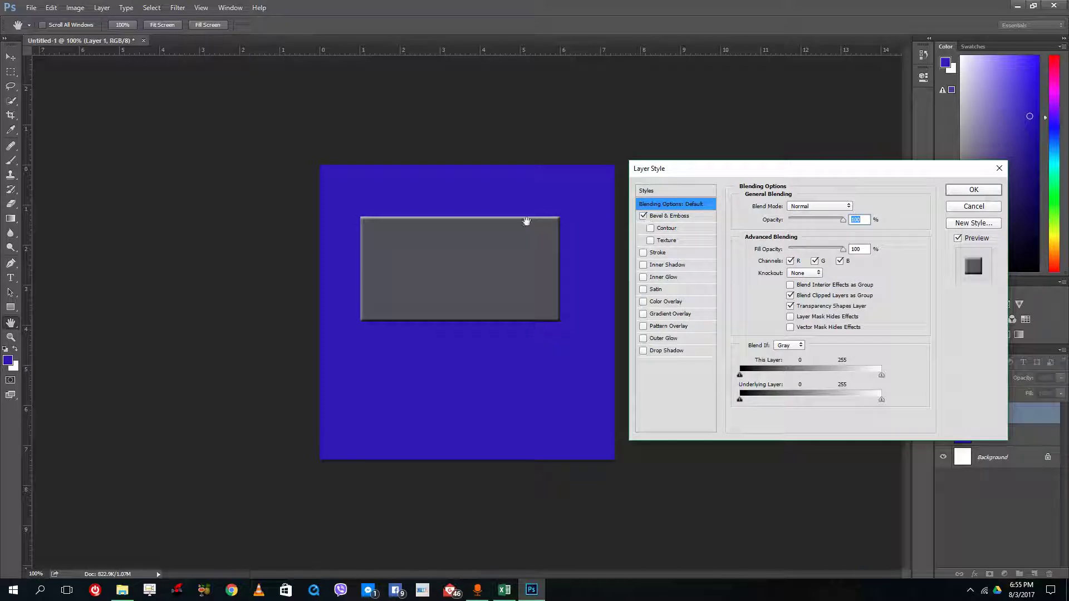
pyautogui.click(655, 228)
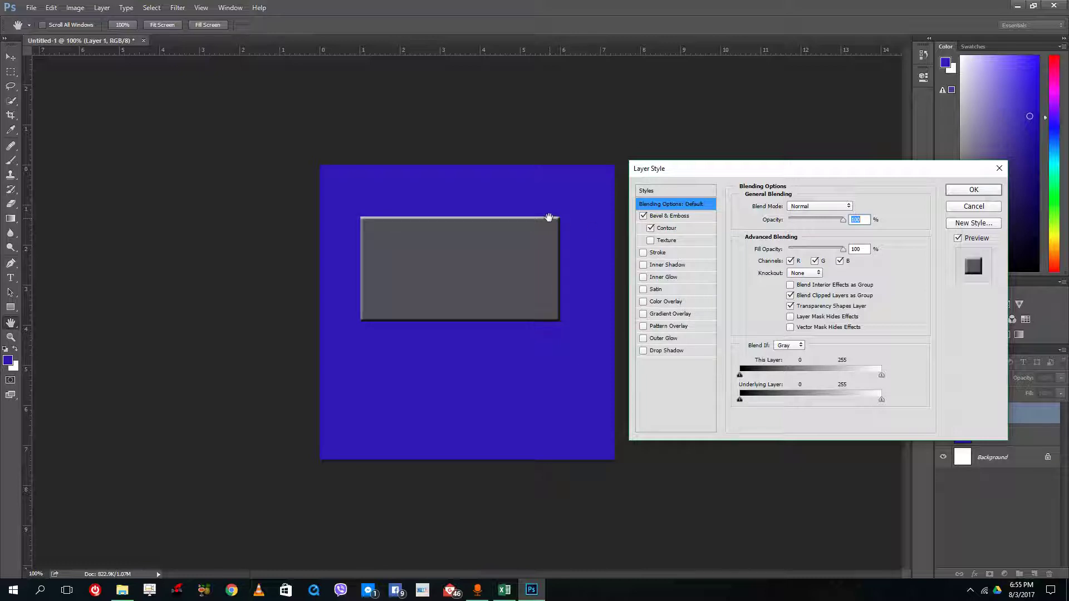
pyautogui.click(651, 241)
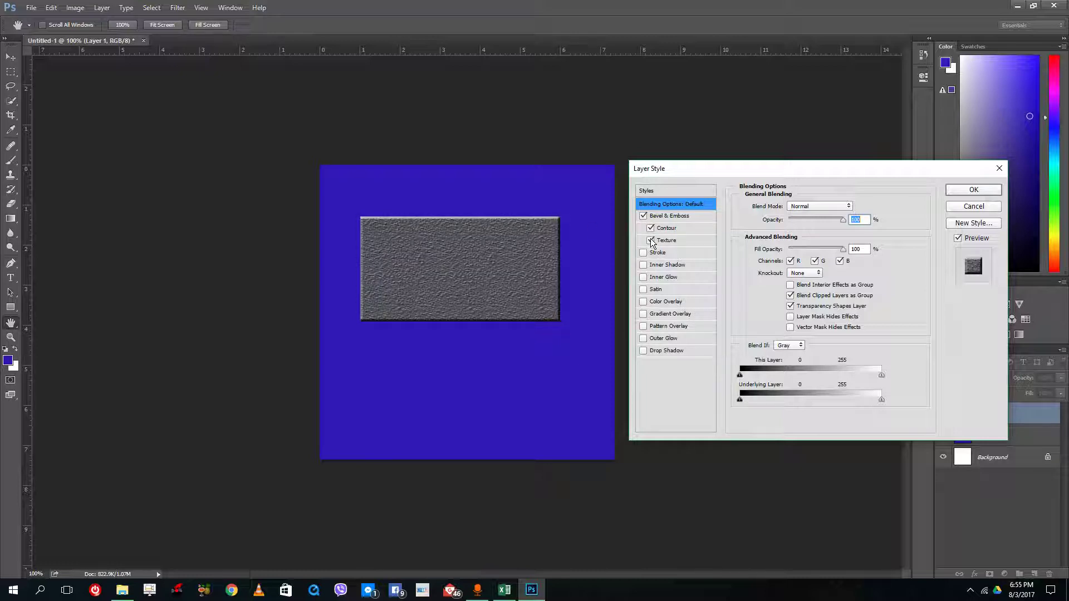
# Try the multicolored second pattern as the bevel texture at 61% scale, and turn Bevel & Emboss off.
pyautogui.click(674, 242)
pyautogui.click(799, 222)
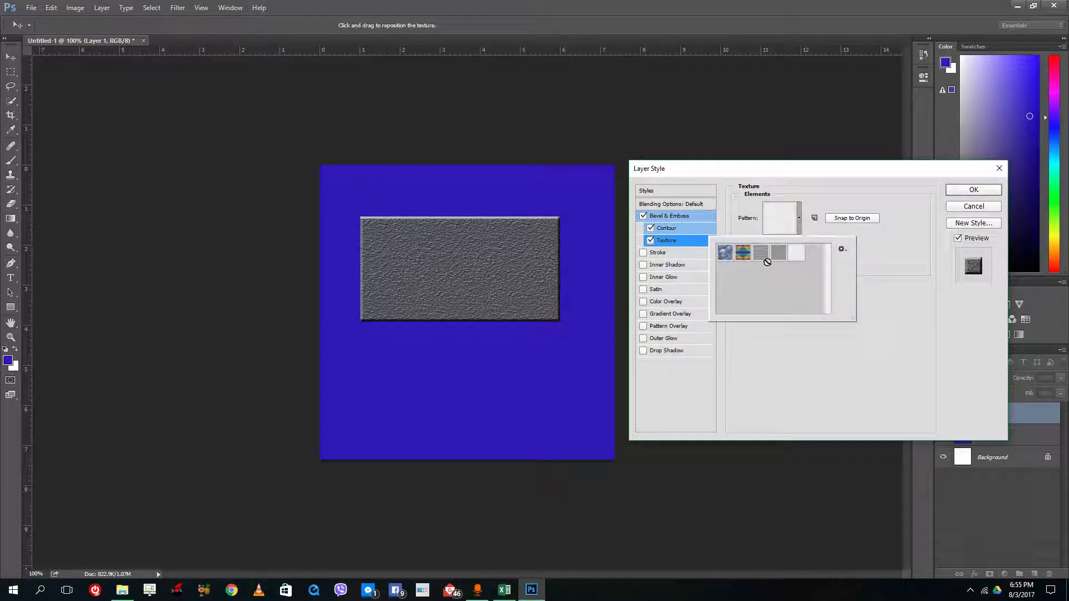
pyautogui.click(743, 254)
pyautogui.click(858, 273)
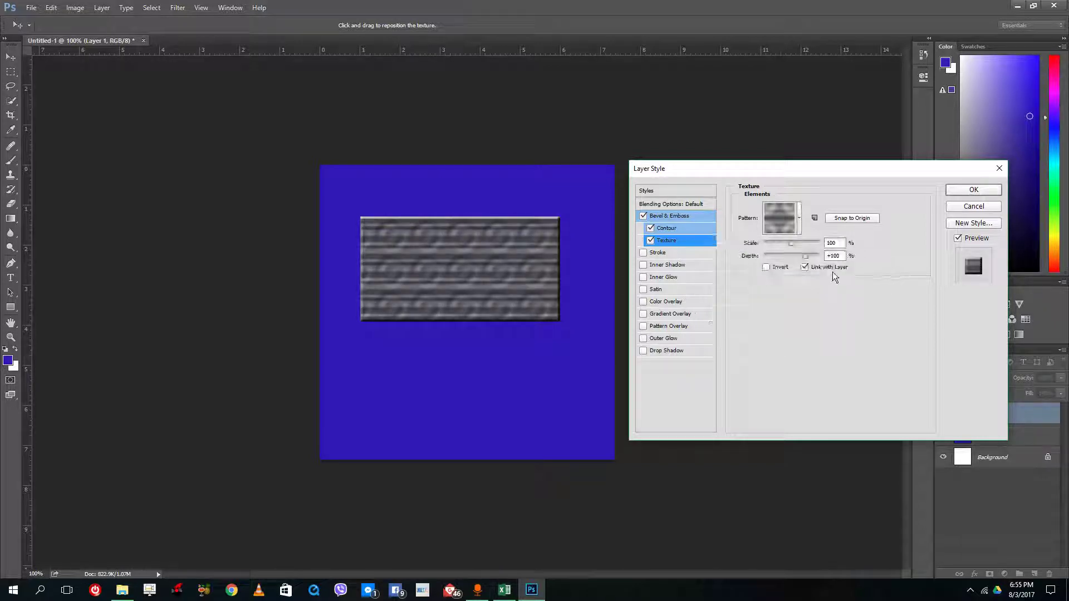
pyautogui.moveTo(798, 245); pyautogui.dragTo(781, 245)
pyautogui.click(643, 216)
# Try a black stroke on Layer 1 with its size raised to 27 px, and turn Stroke off.
pyautogui.click(643, 252)
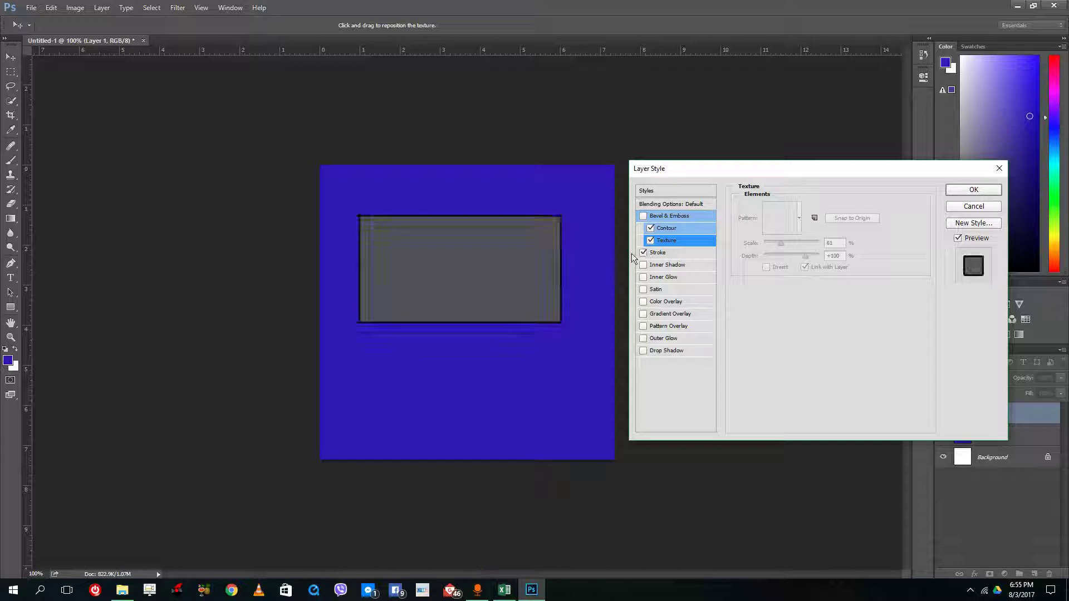
pyautogui.click(663, 253)
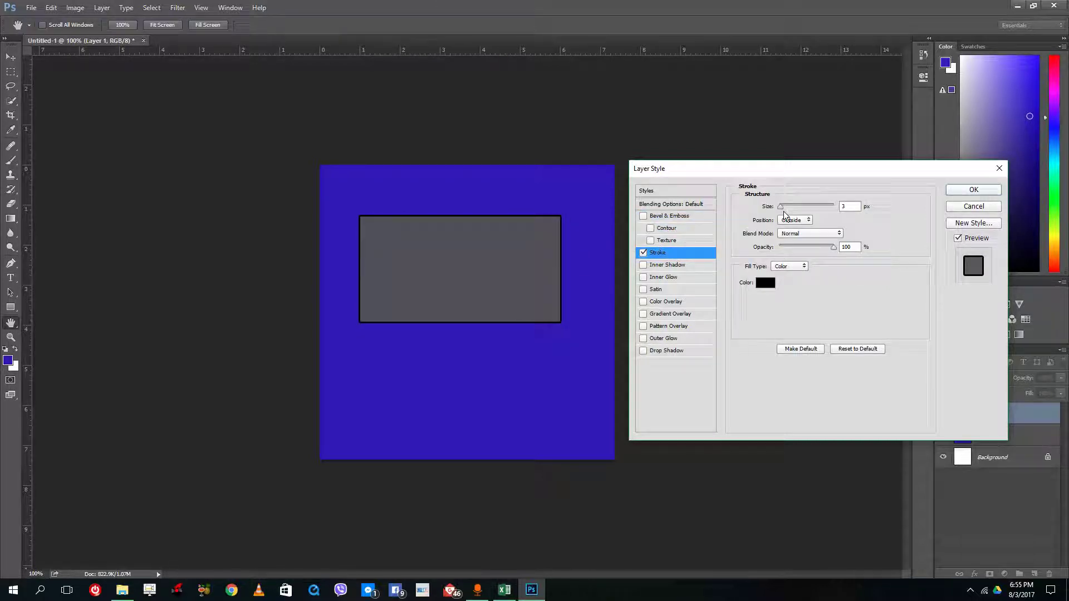
pyautogui.moveTo(781, 206); pyautogui.dragTo(794, 206)
pyautogui.click(643, 253)
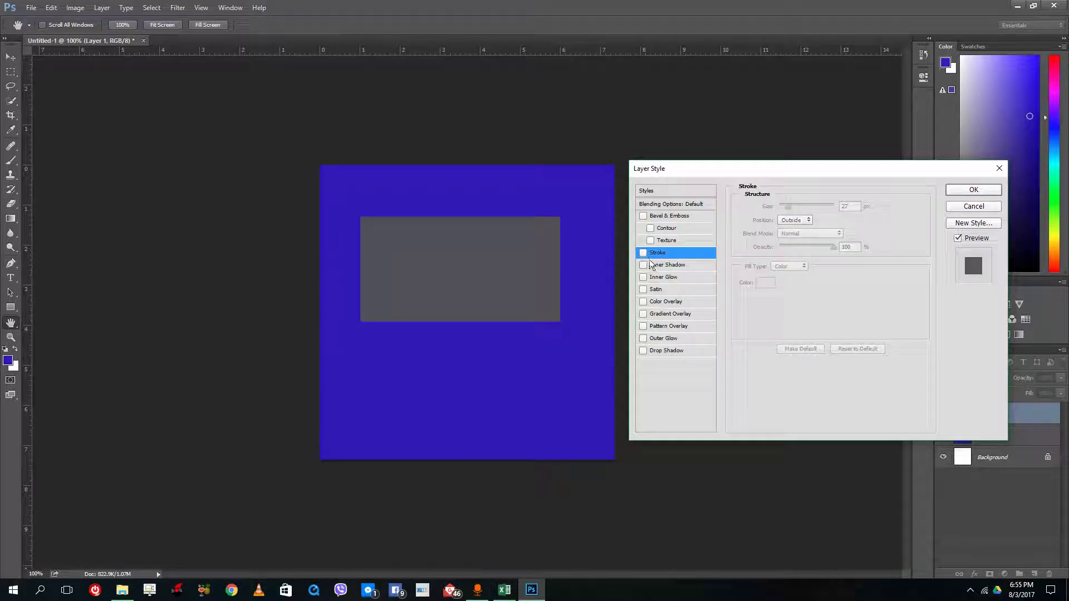
# Try an inner shadow with its size raised to about 62 px, and turn Inner Shadow off.
pyautogui.click(644, 265)
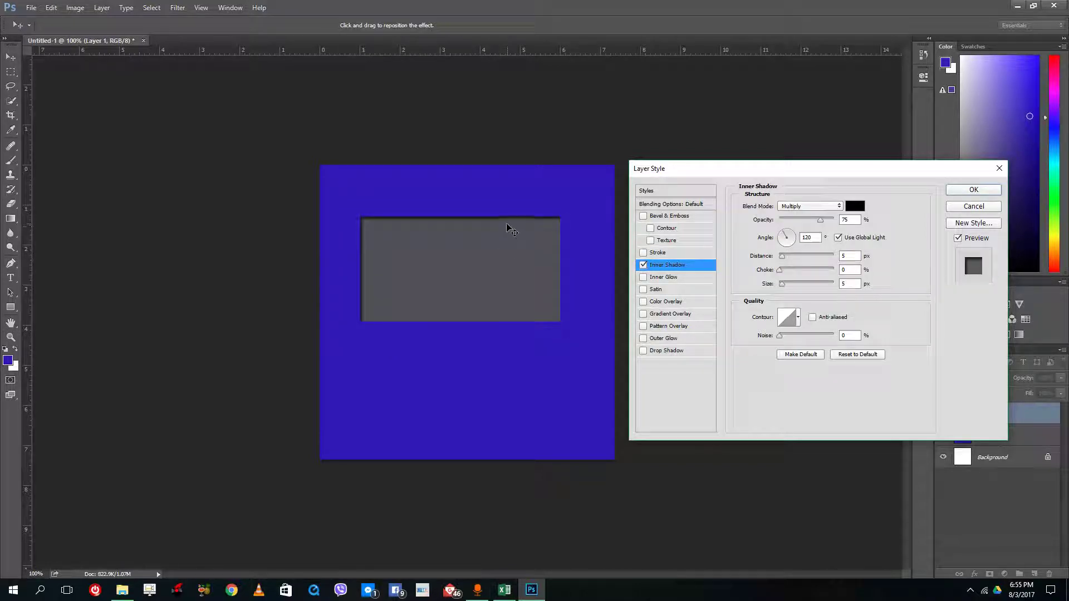
pyautogui.moveTo(782, 286); pyautogui.dragTo(795, 286)
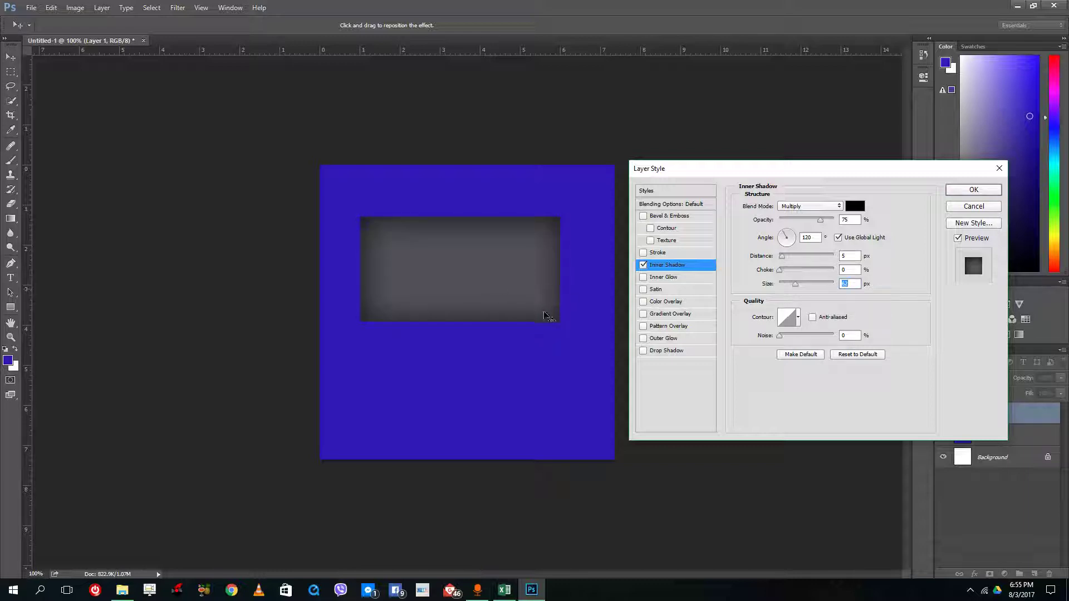
pyautogui.click(643, 265)
# Try a pale yellow inner glow from the rectangle's edges with a larger size, and turn Inner Glow off.
pyautogui.click(643, 277)
pyautogui.click(664, 277)
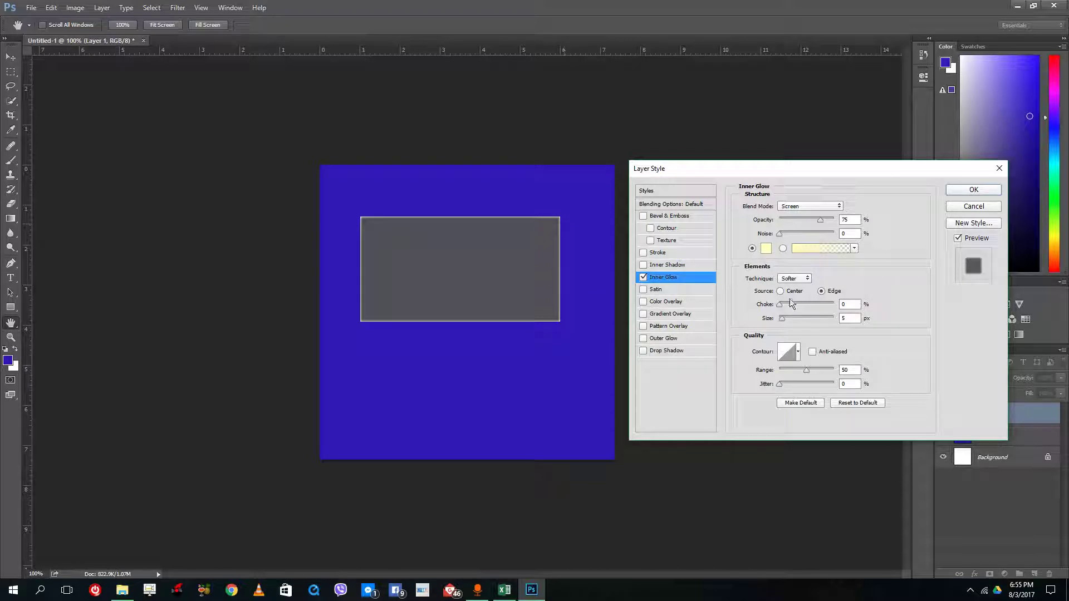
pyautogui.moveTo(782, 318); pyautogui.dragTo(798, 321)
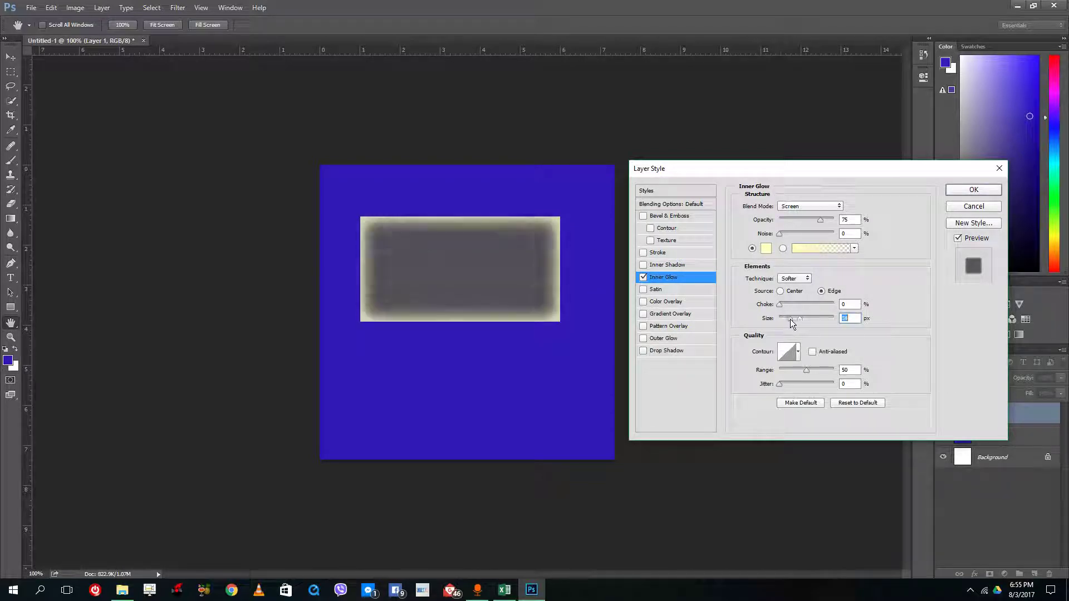
pyautogui.click(644, 276)
# Try the Satin effect with its opacity raised to 71%, and turn Satin off.
pyautogui.click(643, 289)
pyautogui.click(666, 291)
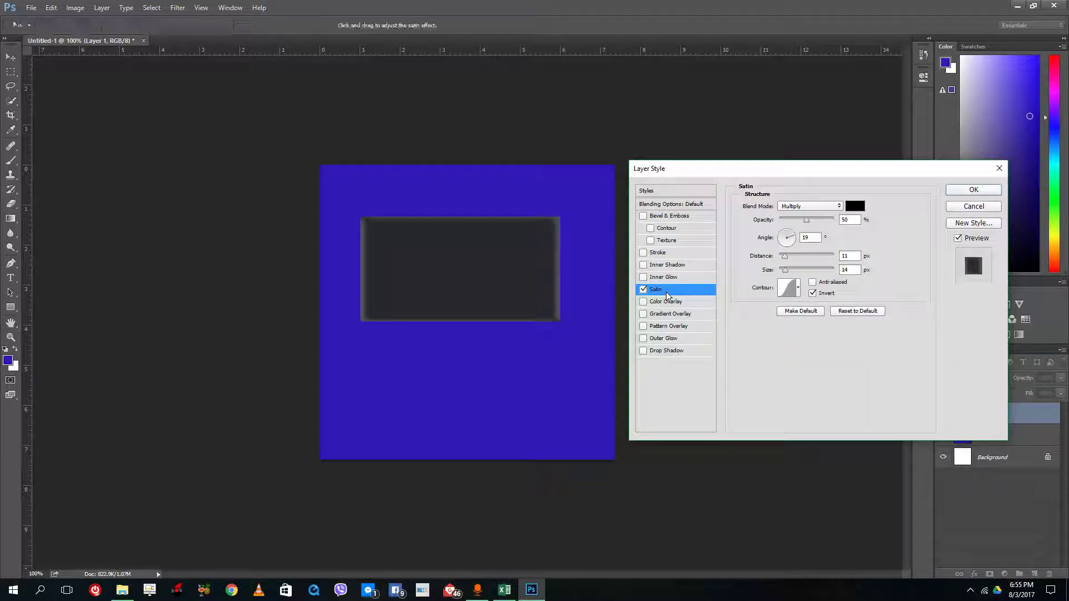
pyautogui.moveTo(807, 220)
pyautogui.mouseDown()
pyautogui.moveTo(784, 221)
pyautogui.moveTo(818, 220)
pyautogui.mouseUp()
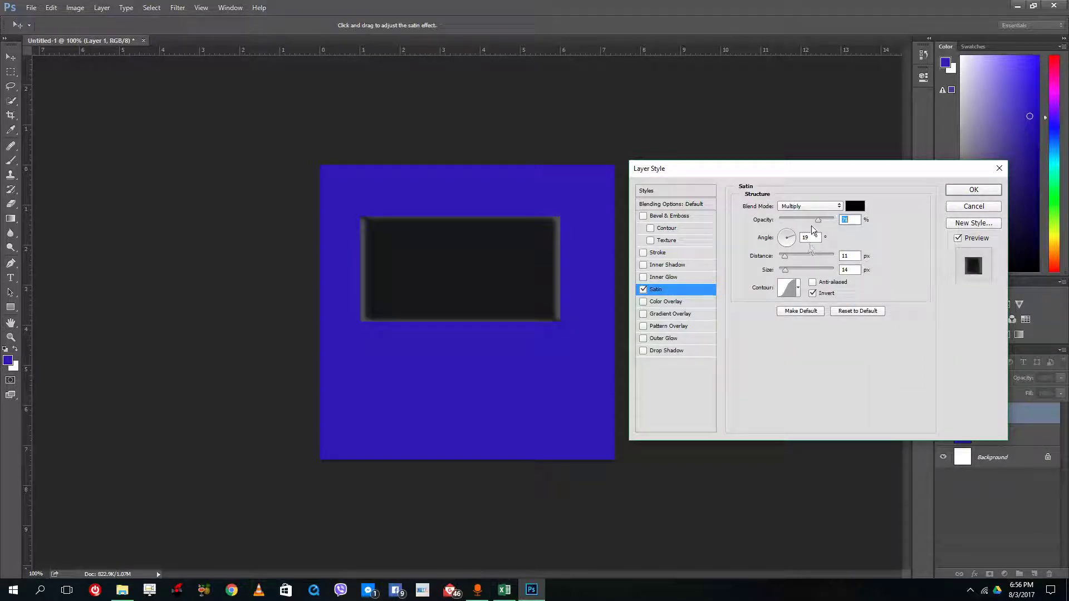
pyautogui.click(643, 290)
# Try the Color Overlay effect on the rectangle, and turn it off.
pyautogui.click(643, 302)
pyautogui.click(647, 305)
pyautogui.click(643, 302)
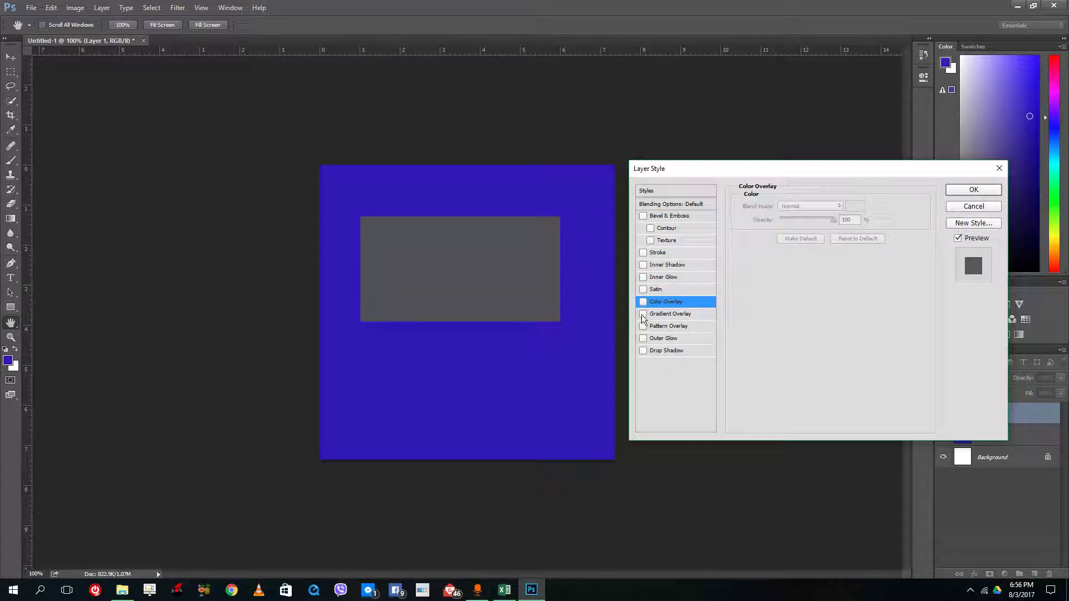
# Try a Gradient Overlay on the rectangle with the Transparent Rainbow preset, and turn the overlay off.
pyautogui.click(644, 314)
pyautogui.click(675, 314)
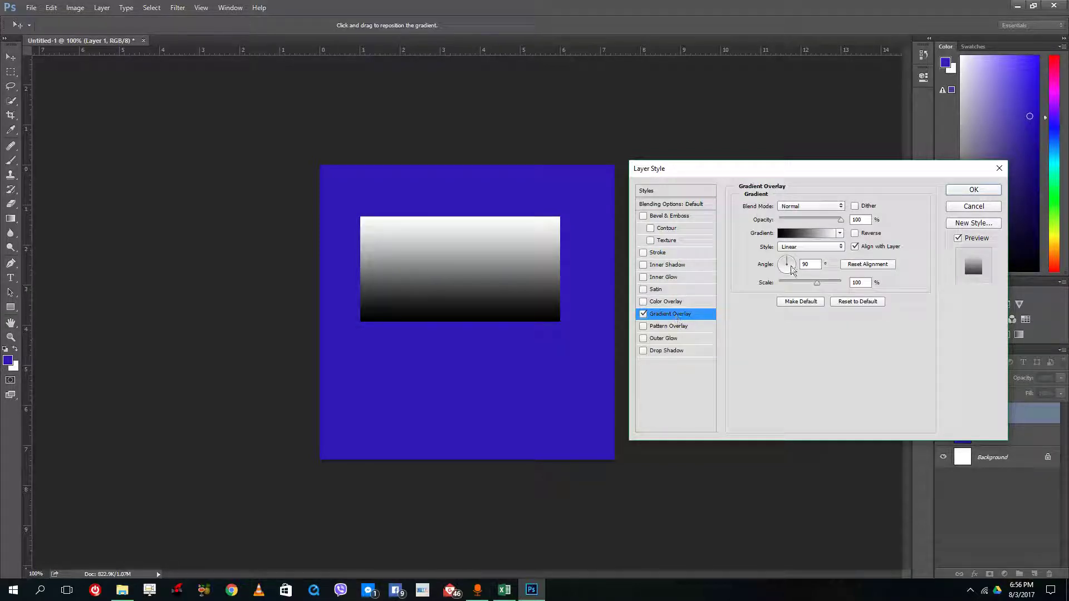
pyautogui.click(828, 234)
pyautogui.click(503, 160)
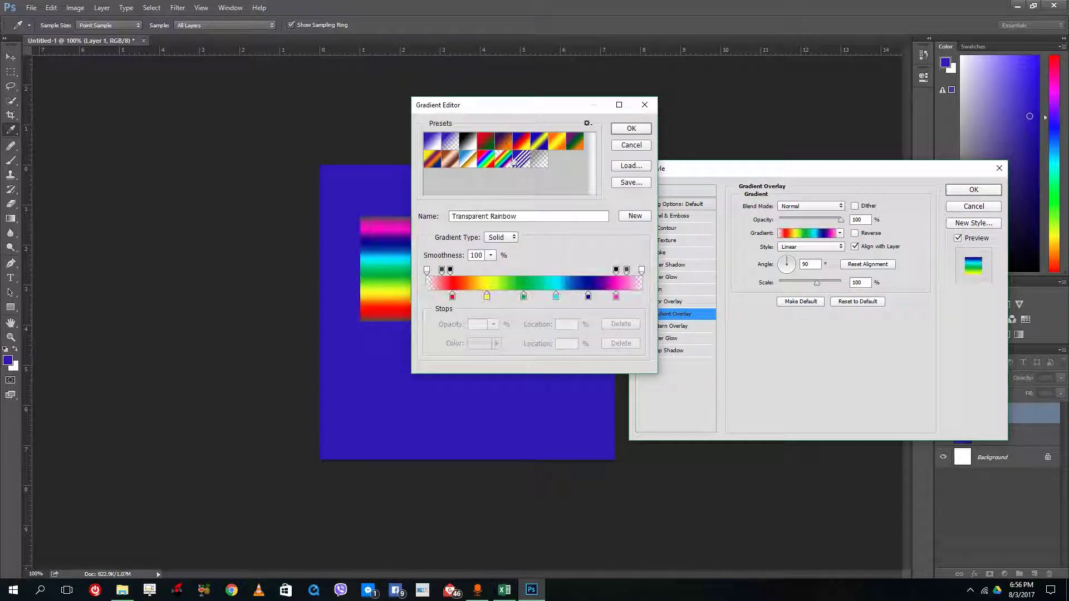
pyautogui.click(631, 128)
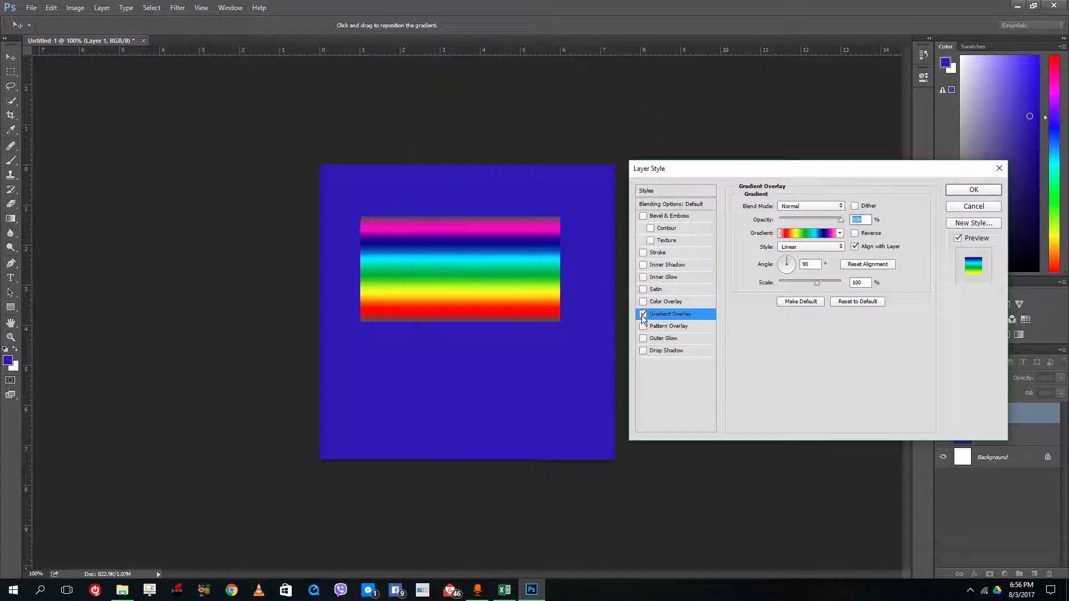
pyautogui.click(643, 315)
# Try a Pattern Overlay on the rectangle with the multicolored circle pattern, and turn the overlay off.
pyautogui.click(644, 327)
pyautogui.click(680, 326)
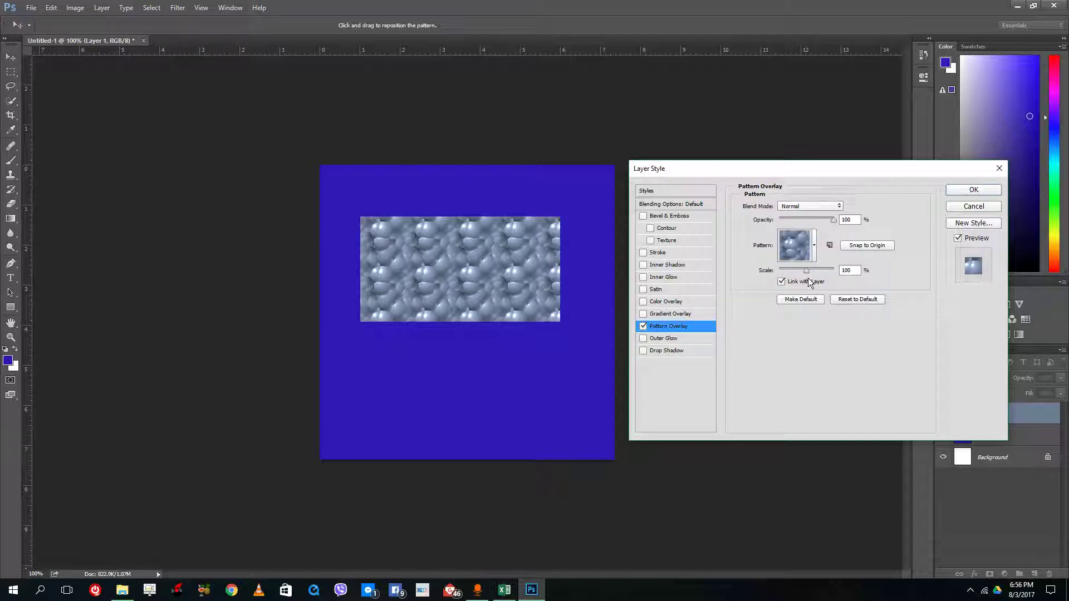
pyautogui.click(810, 253)
pyautogui.click(758, 278)
pyautogui.click(883, 222)
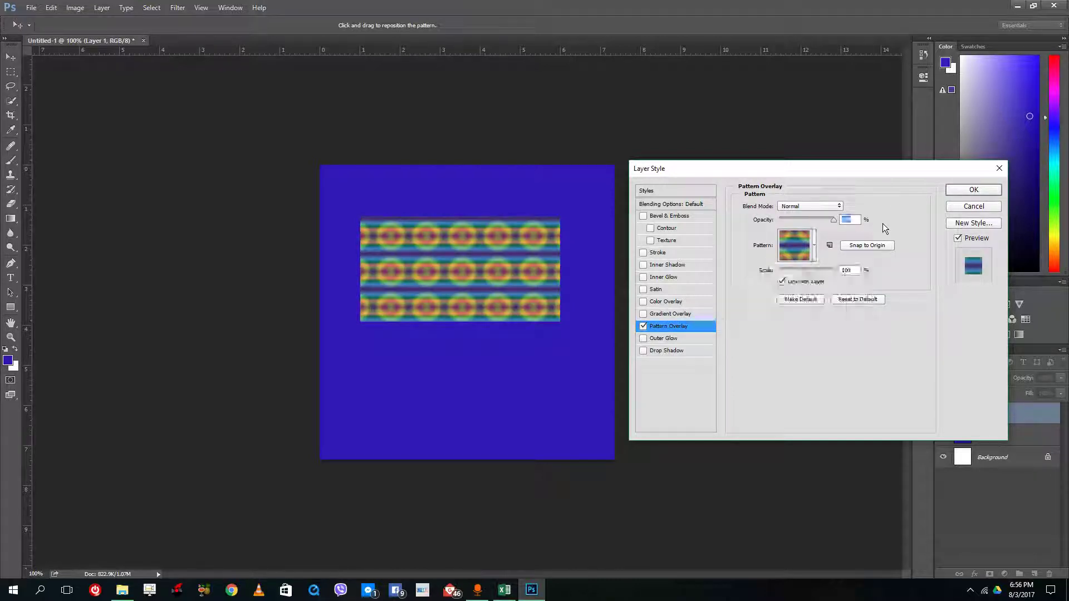
pyautogui.click(644, 326)
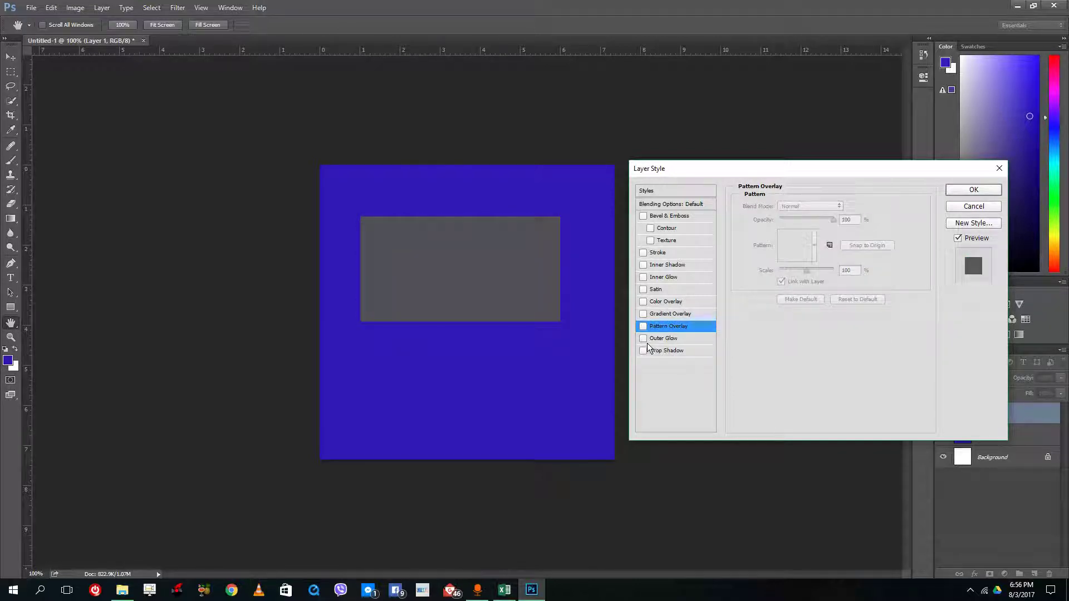
# Try a pale yellow outer glow around the rectangle with a larger size, and turn Outer Glow off.
pyautogui.click(645, 339)
pyautogui.click(663, 339)
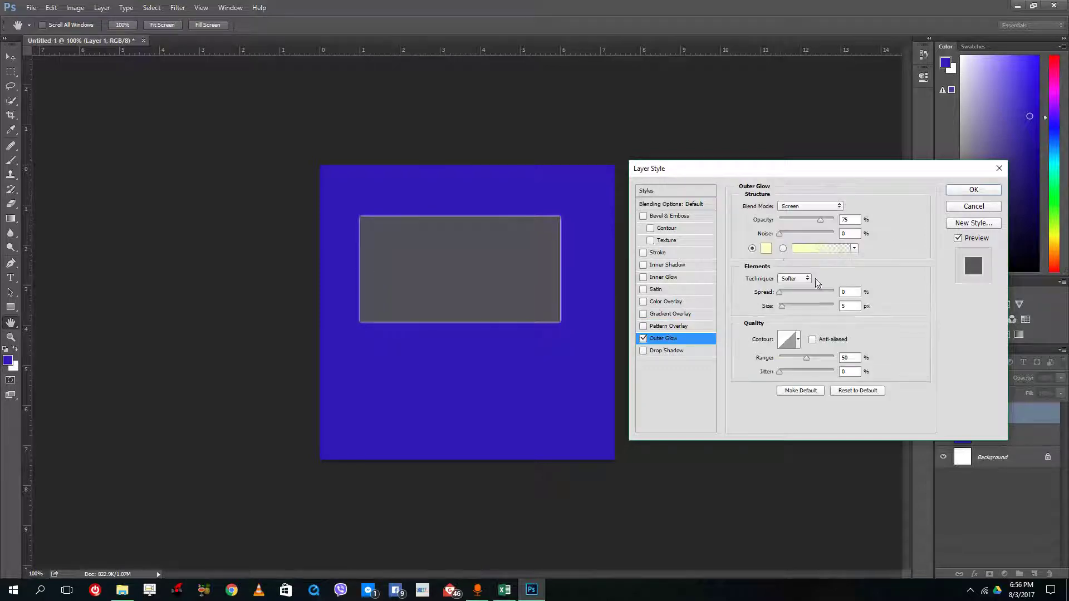
pyautogui.moveTo(781, 303); pyautogui.dragTo(796, 306)
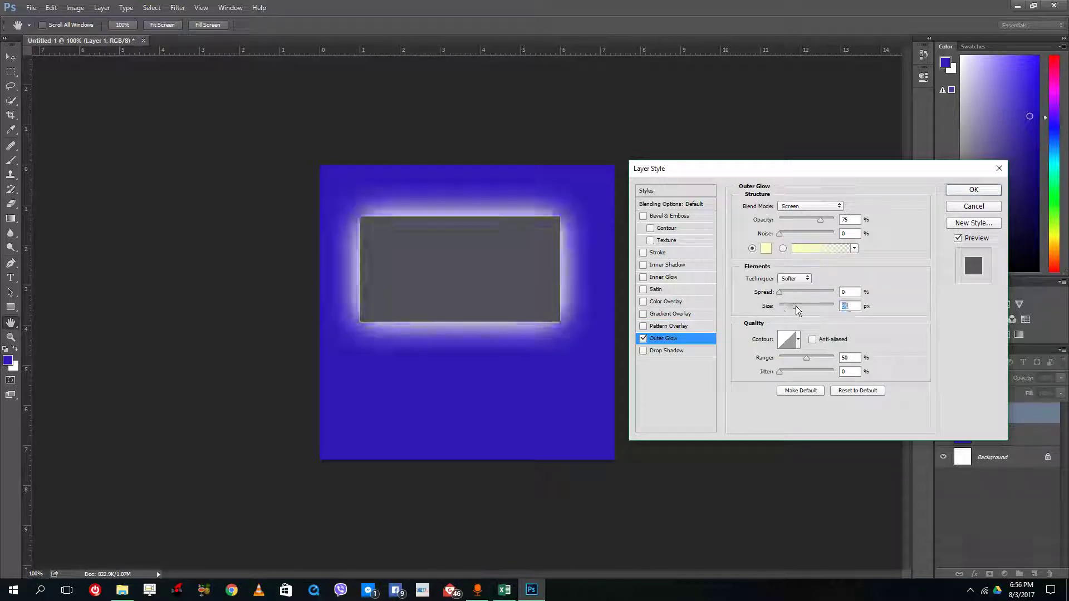
pyautogui.click(643, 339)
# Enable Drop Shadow on Layer 1, offset the shadow farther from the rectangle, and apply the layer style.
pyautogui.click(645, 351)
pyautogui.click(661, 349)
pyautogui.moveTo(778, 284); pyautogui.dragTo(801, 253)
pyautogui.click(961, 190)
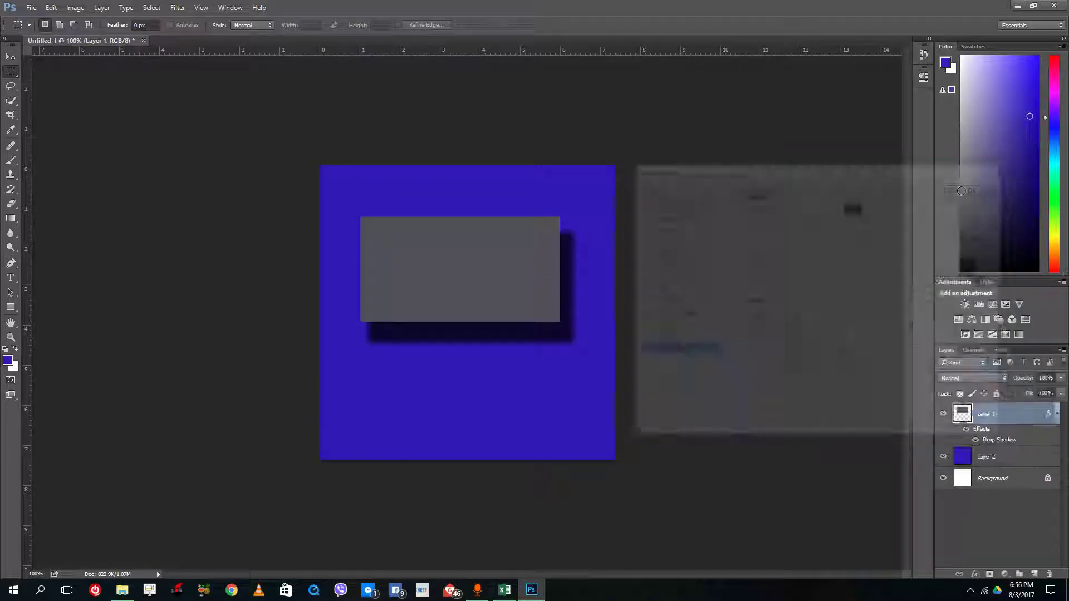
# Add a new layer on top and enter the text "HGHSGD" below the gray rectangle.
pyautogui.click(1035, 573)
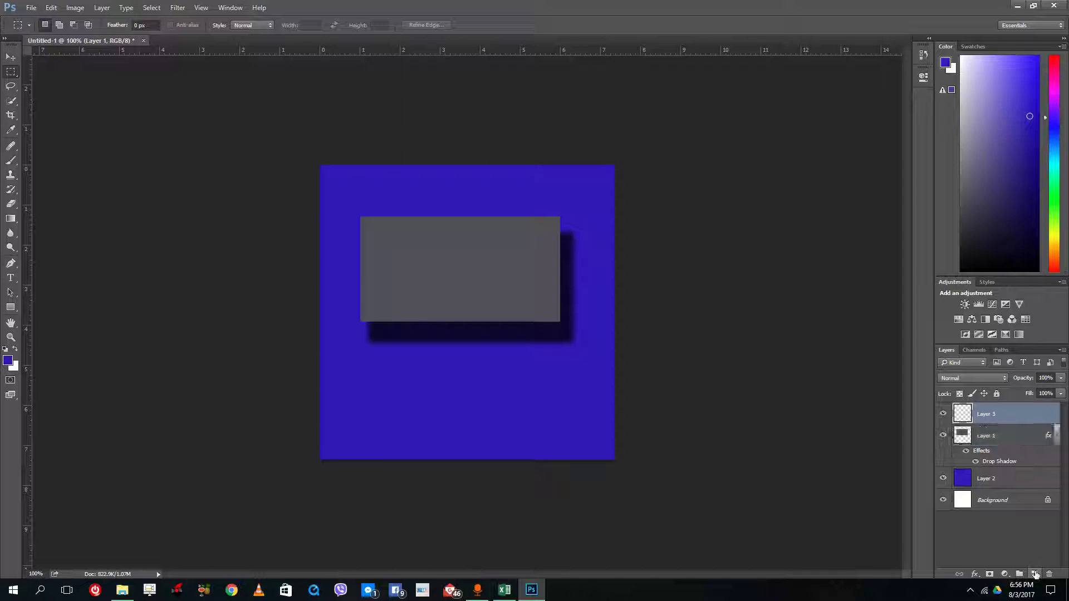
pyautogui.click(10, 278)
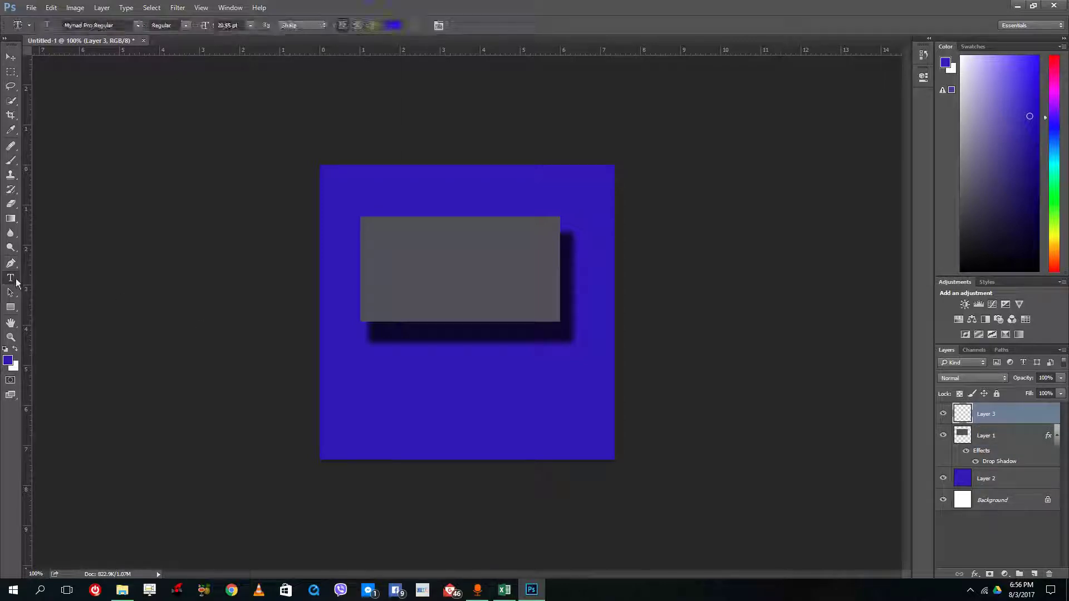
pyautogui.click(368, 373)
pyautogui.write('Hello')
# Select the whole text and change its color to black.
pyautogui.moveTo(412, 370); pyautogui.dragTo(318, 362)
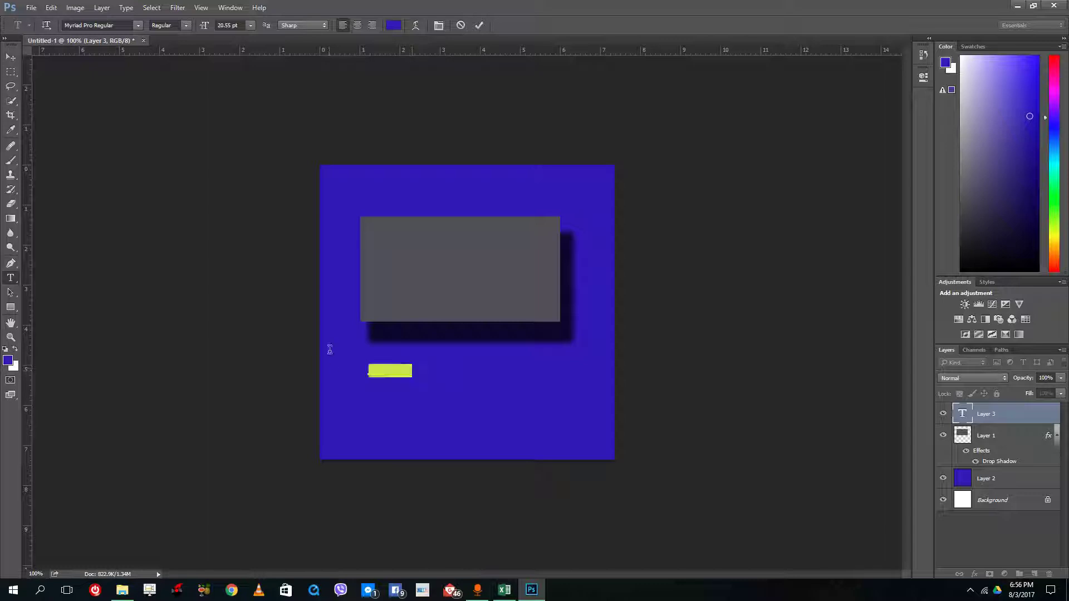
pyautogui.click(393, 25)
pyautogui.moveTo(405, 392); pyautogui.dragTo(474, 473)
pyautogui.click(609, 329)
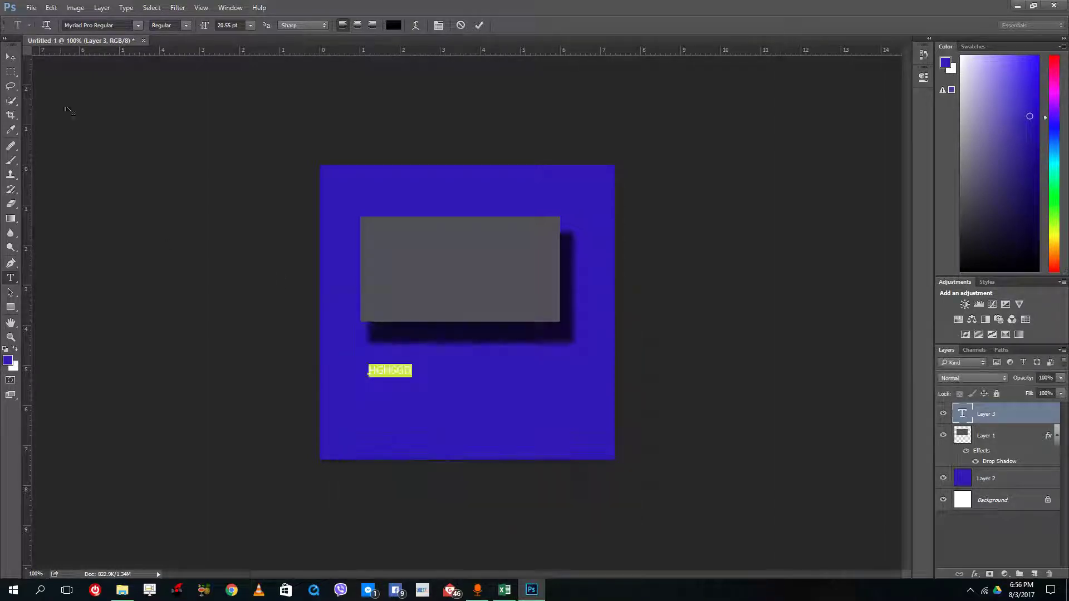
# Move the text beneath the rectangle and enlarge it with Free Transform to nearly the rectangle's width.
pyautogui.click(11, 56)
pyautogui.moveTo(381, 373); pyautogui.dragTo(523, 392)
pyautogui.hotkey('ctrl', 't')
pyautogui.press('Return')
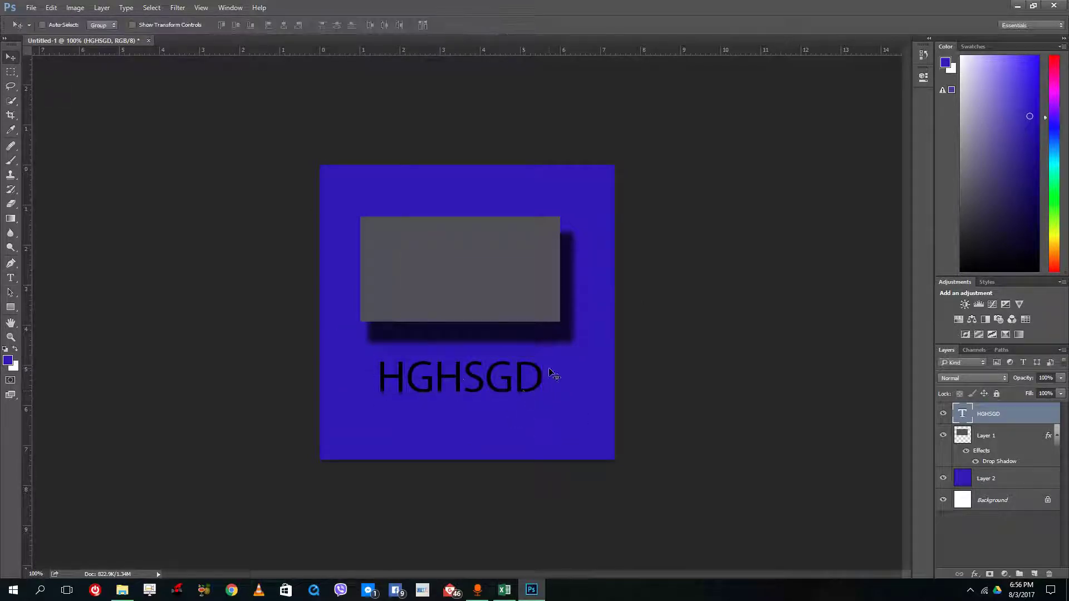
# Try Drop Shadow and Outer Glow in the text layer's blending options, turn both off and close the settings.
pyautogui.rightClick(975, 418)
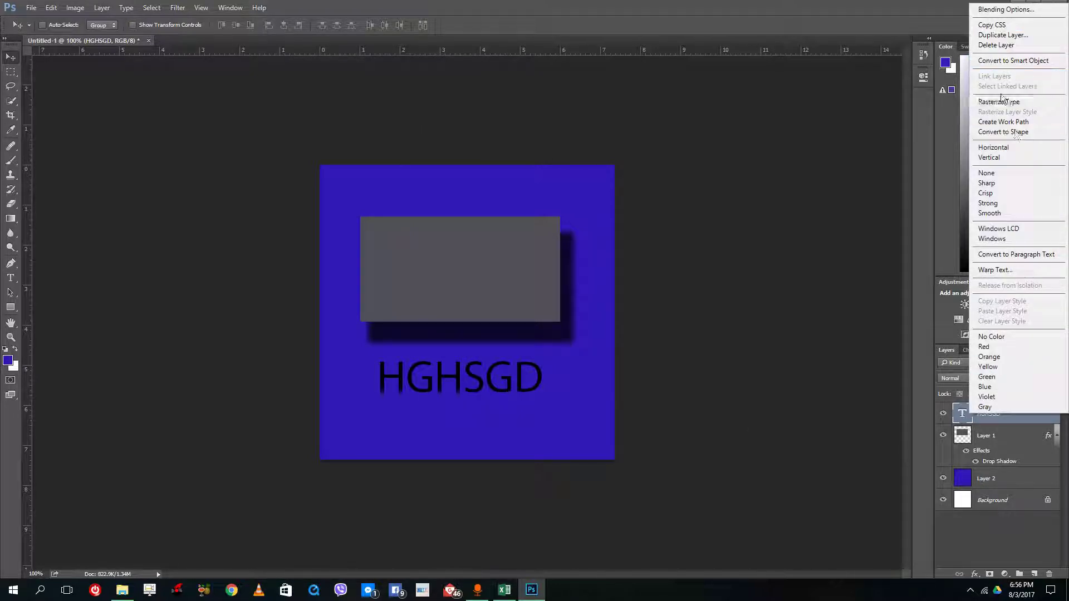
pyautogui.click(996, 11)
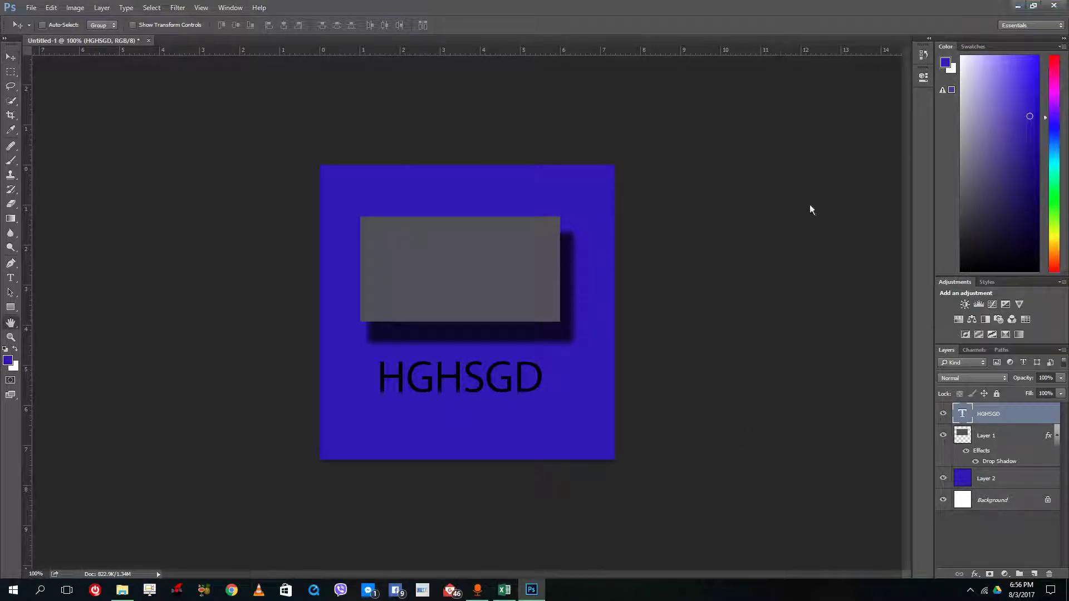
pyautogui.click(653, 352)
pyautogui.click(643, 350)
pyautogui.click(644, 338)
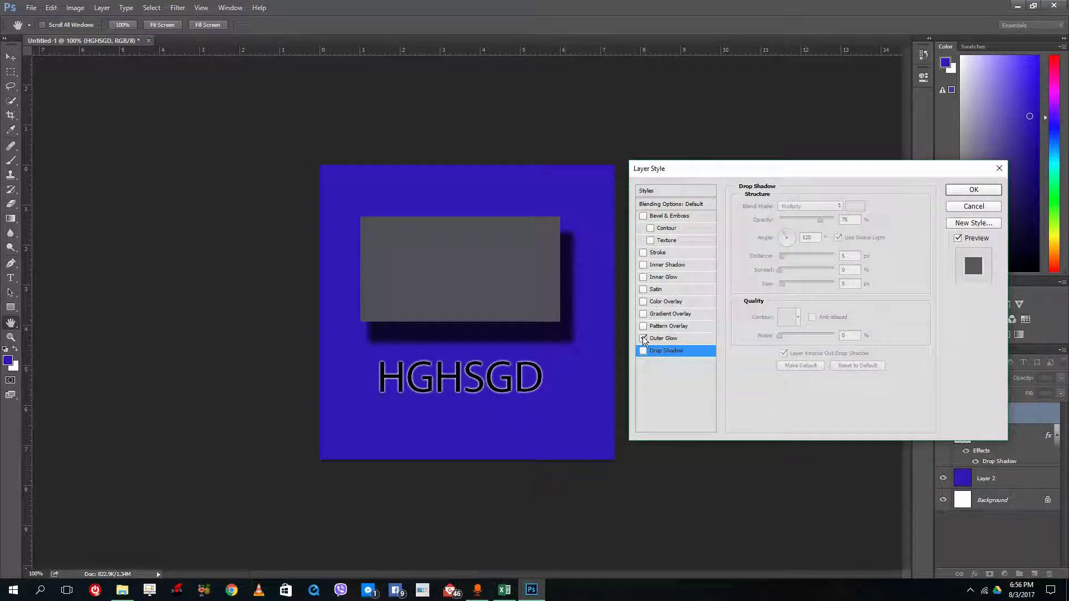
pyautogui.click(644, 338)
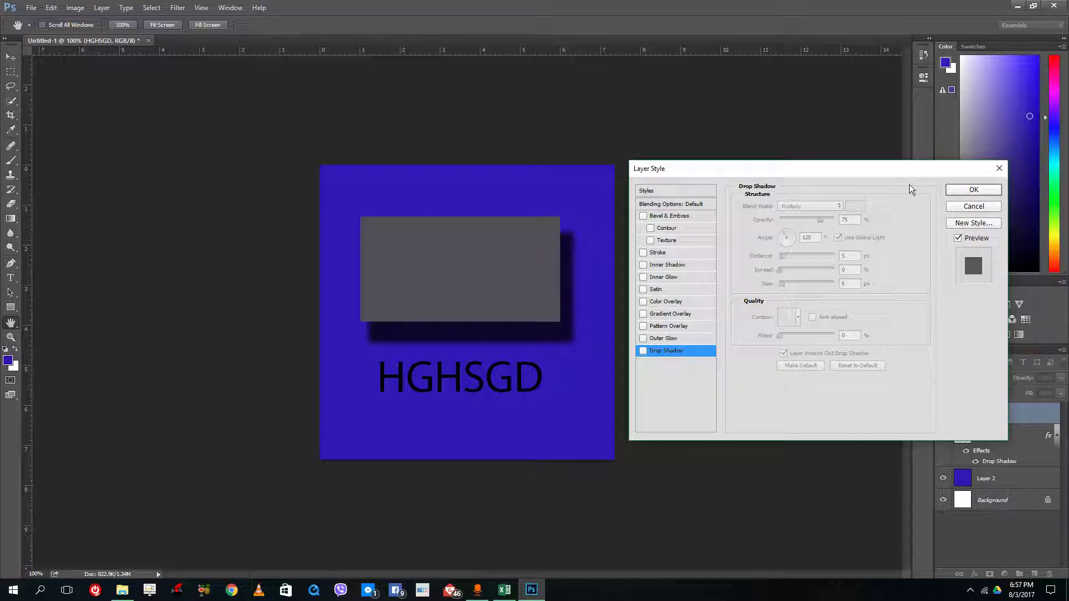
pyautogui.click(963, 189)
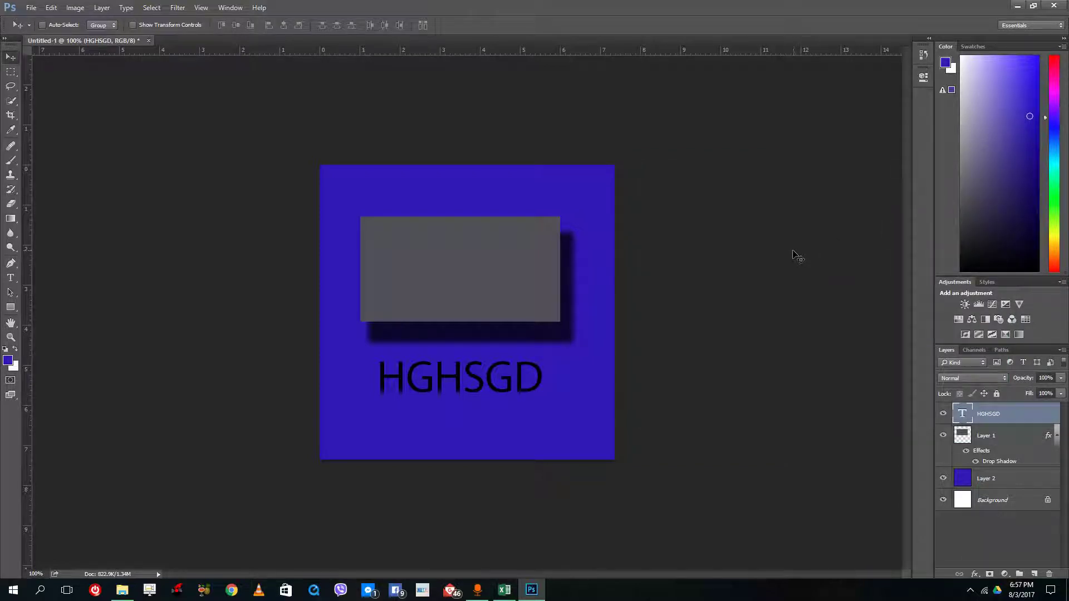